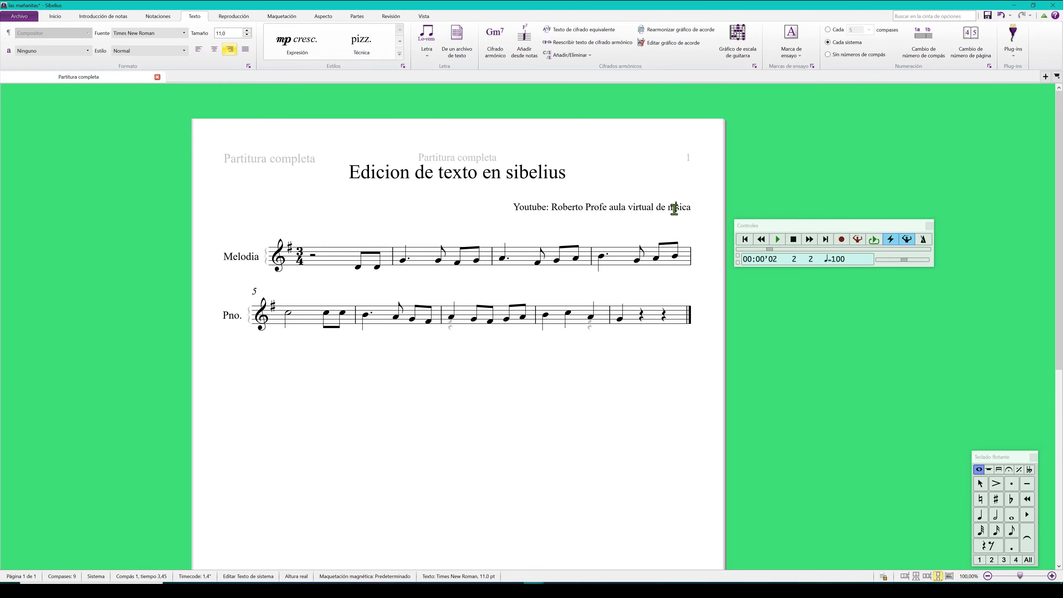
Finish editing the credit line under the title so that it ends in "música"
key(Escape)
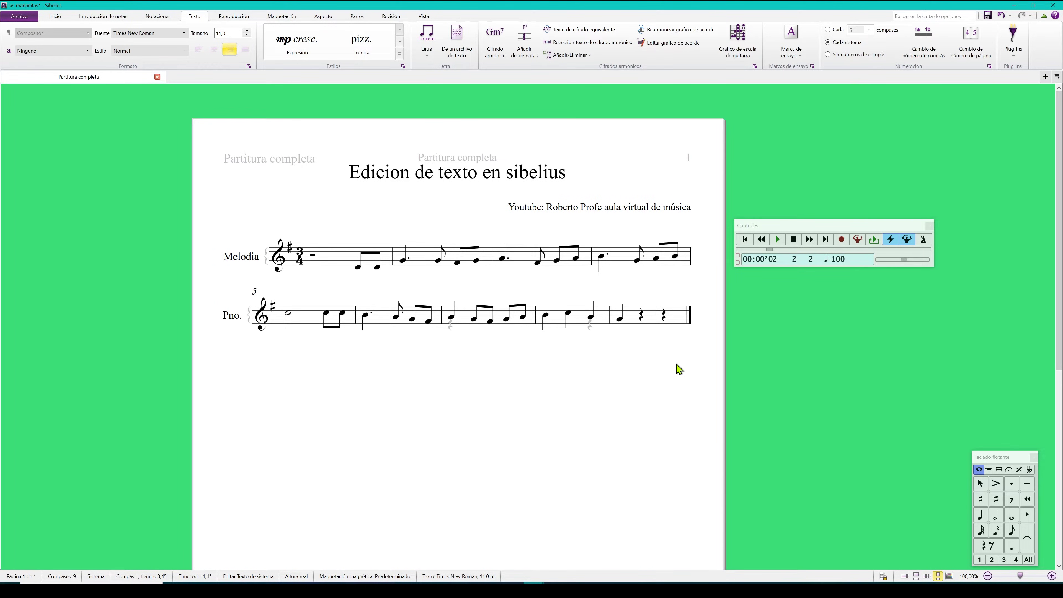
key(Escape)
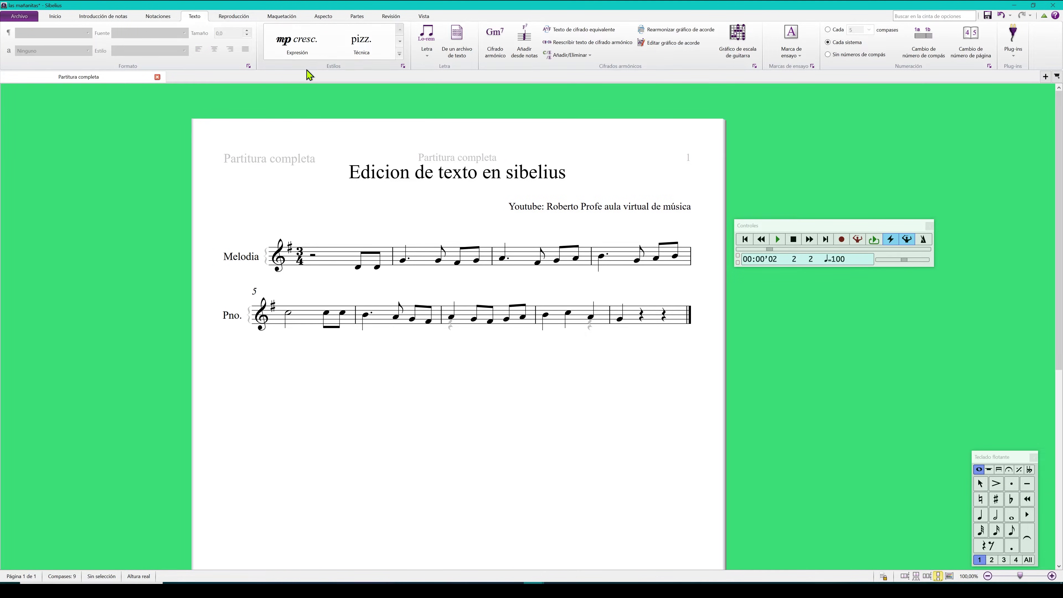
Add a lyrics block below the second system with the lines "estas son las mañanitas" and "que cantaba el rey david"
click(428, 52)
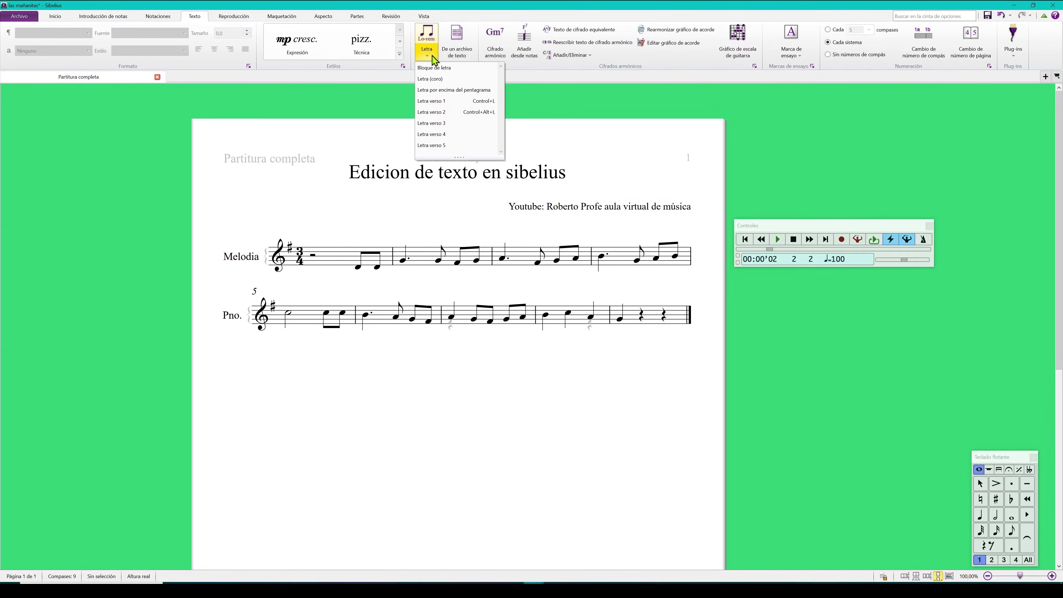
click(449, 71)
click(390, 413)
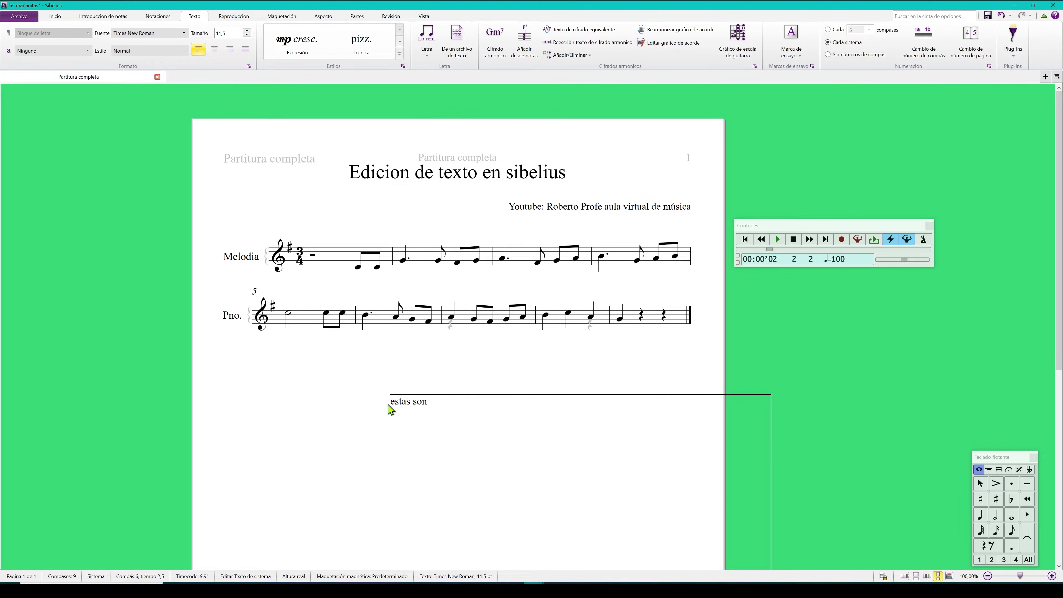
text(cantaba el rey david)
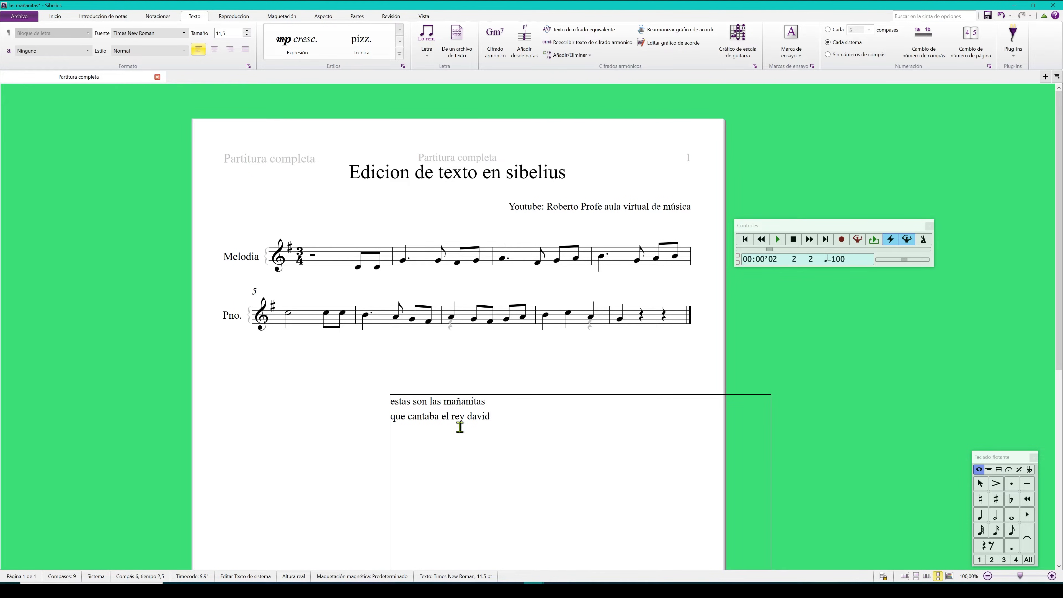
click(884, 456)
Reposition the lyrics block just below the second system and narrow its frame to fit the text
click(472, 416)
drag(471, 416, 345, 374)
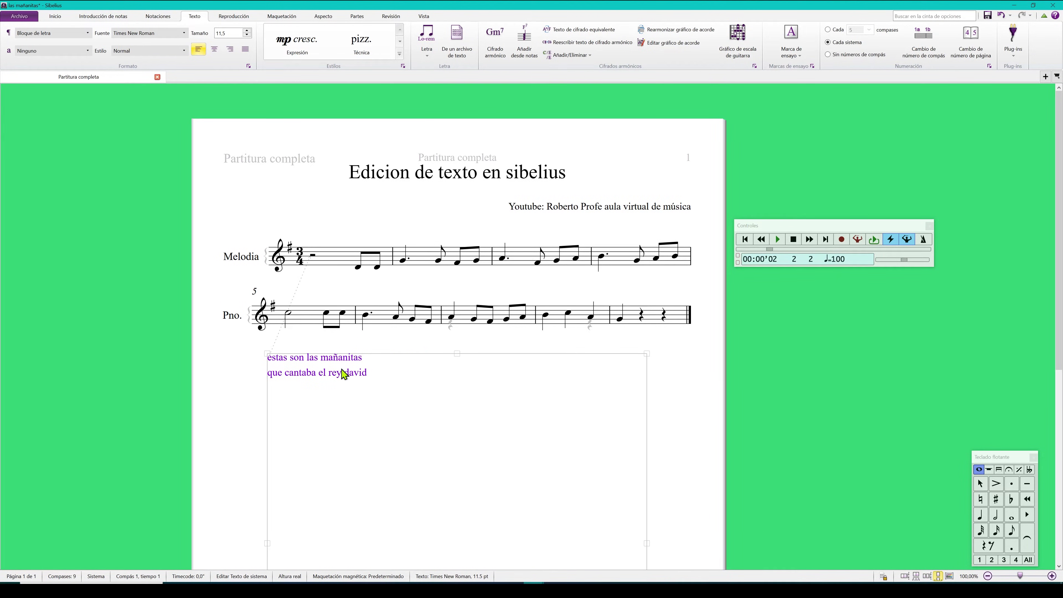
drag(645, 356, 472, 373)
click(392, 385)
Append the lines "estrofas", "estribillos", "etc" and "-....." to the lyrics block, and delete the whole block
double_click(501, 380)
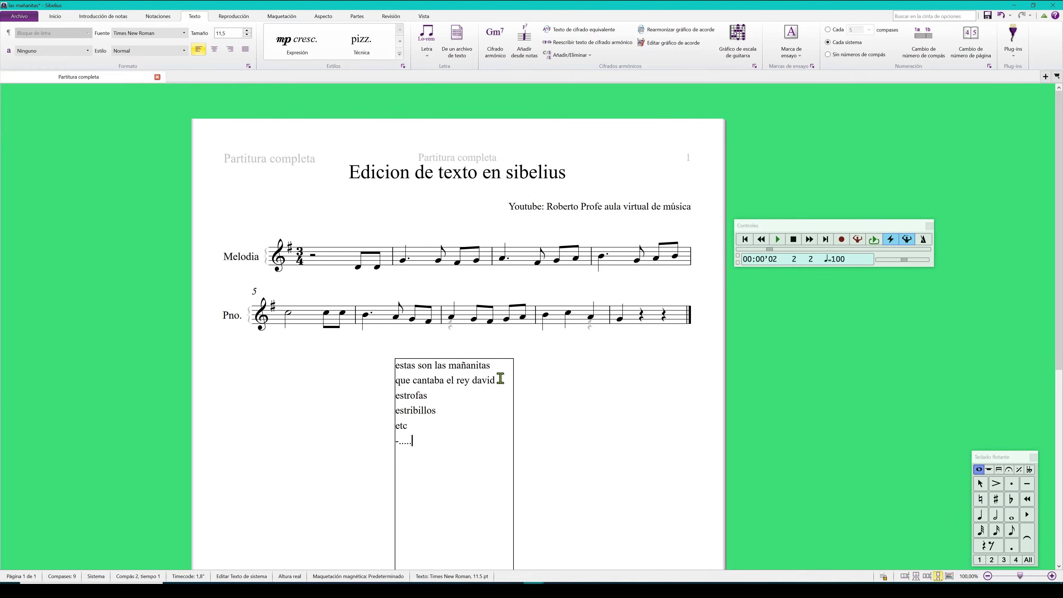
click(583, 409)
click(426, 382)
key(Delete)
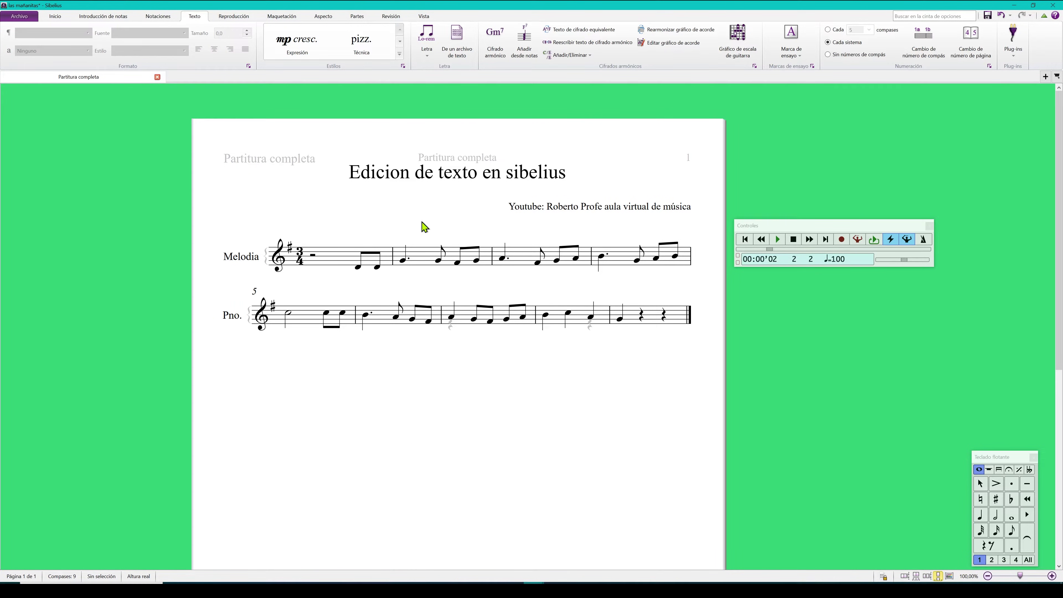
Enter lyrics above the staff from the first eighth note: "es tas son las ma ña ni tas que can ta bael rey da vid"
click(358, 267)
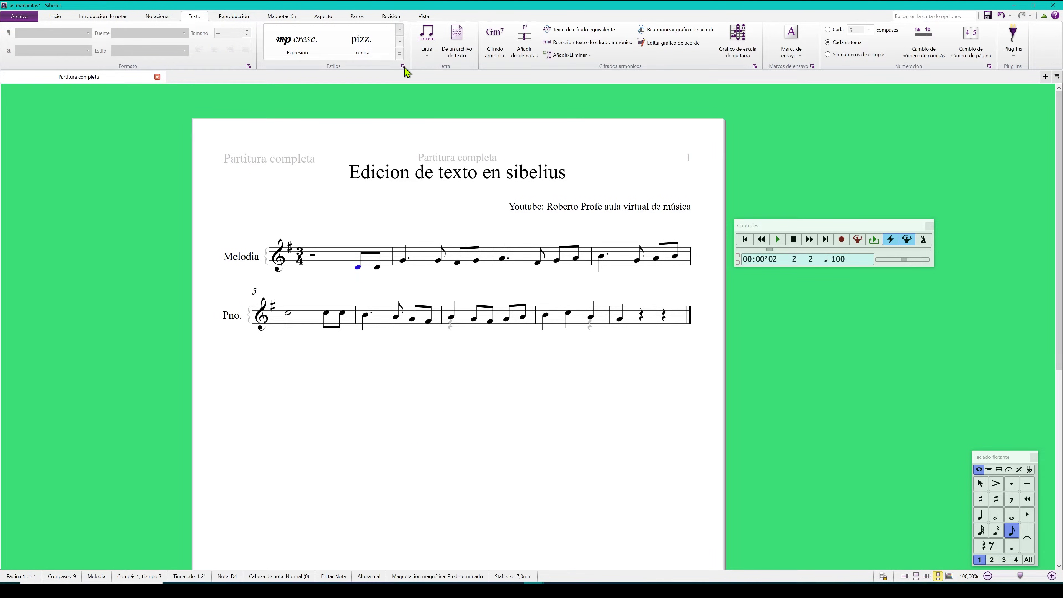
click(428, 52)
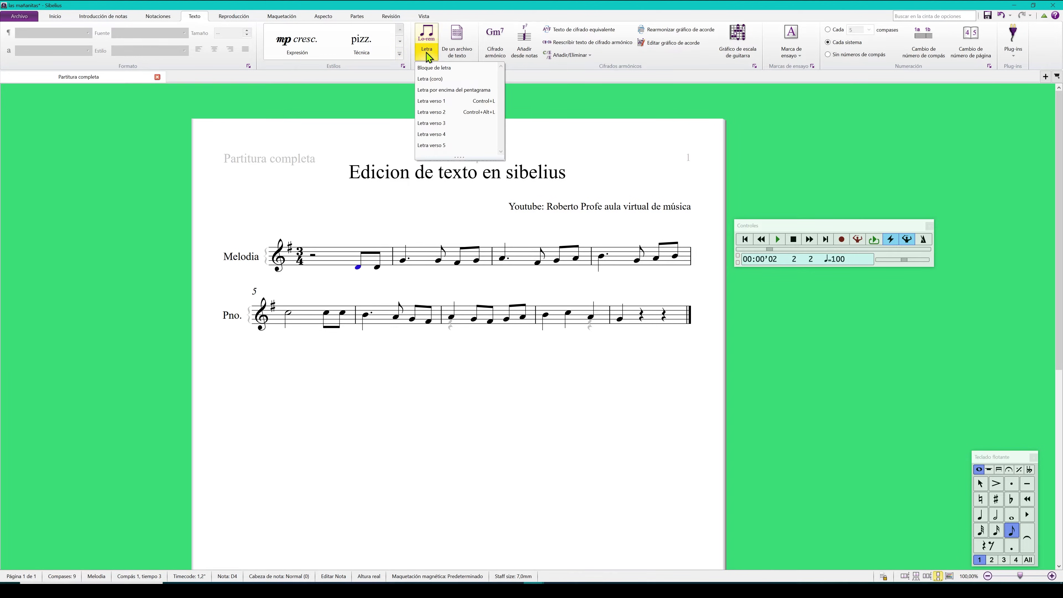
click(466, 93)
text(es-tas son las )
text(ma-)
text(ña-ni-tas que can-ta)
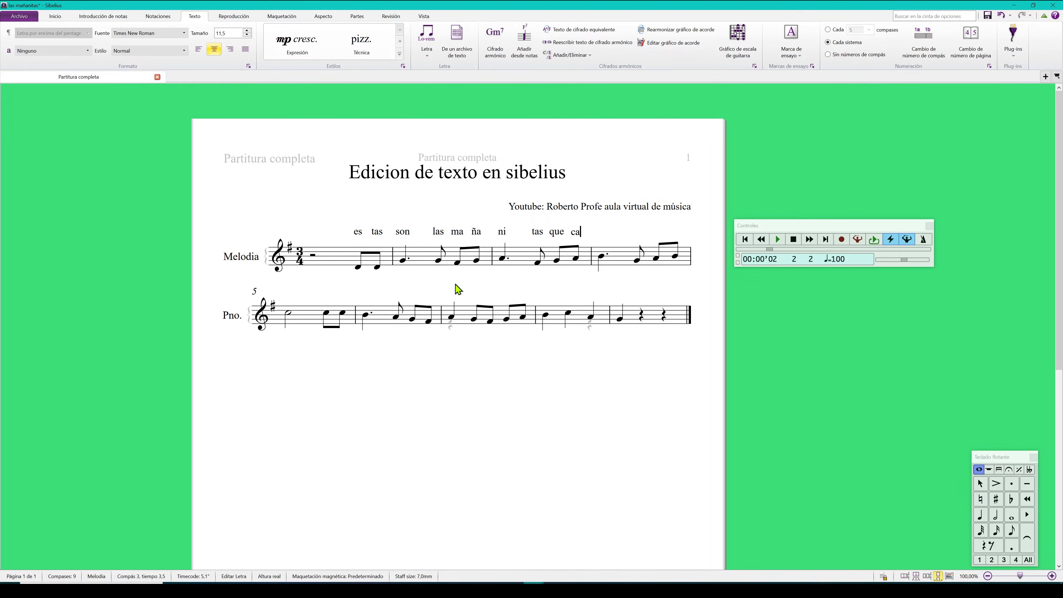
key(space)
text(bael re)
text(y da)
text( vid)
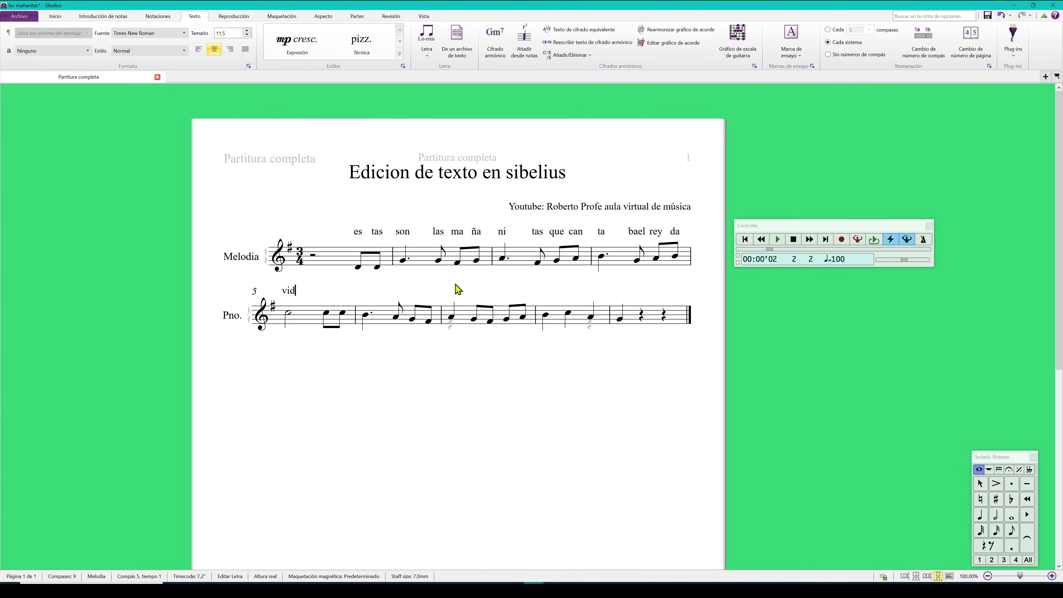
Continue the lyrics above the second system with "hoy por ser dia de tu san to te las can ta mos a ti"
text( hoy por ser dia de)
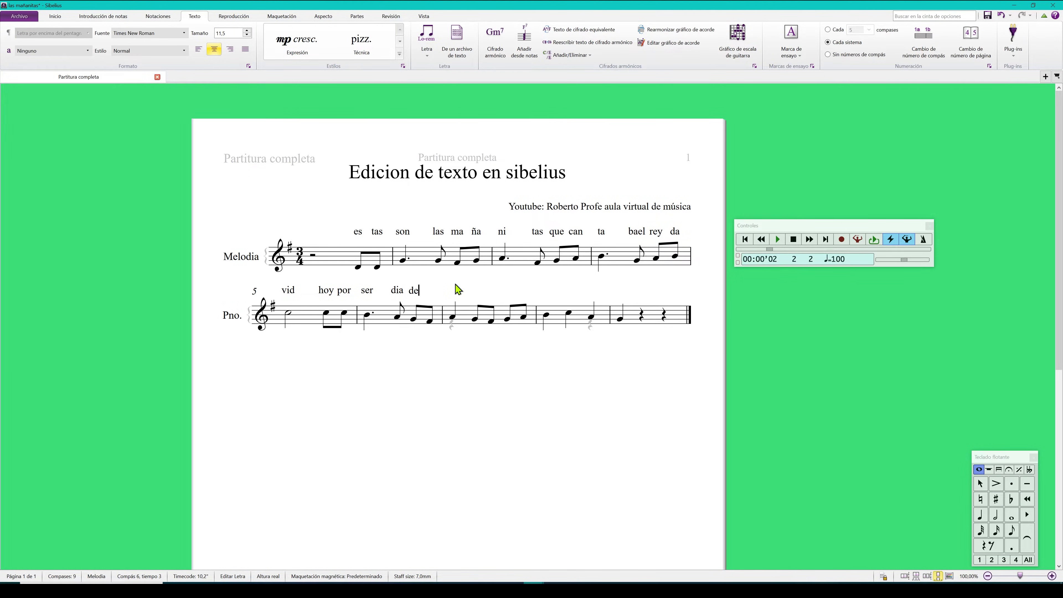
text( tu saa to te las can ta mos a ti)
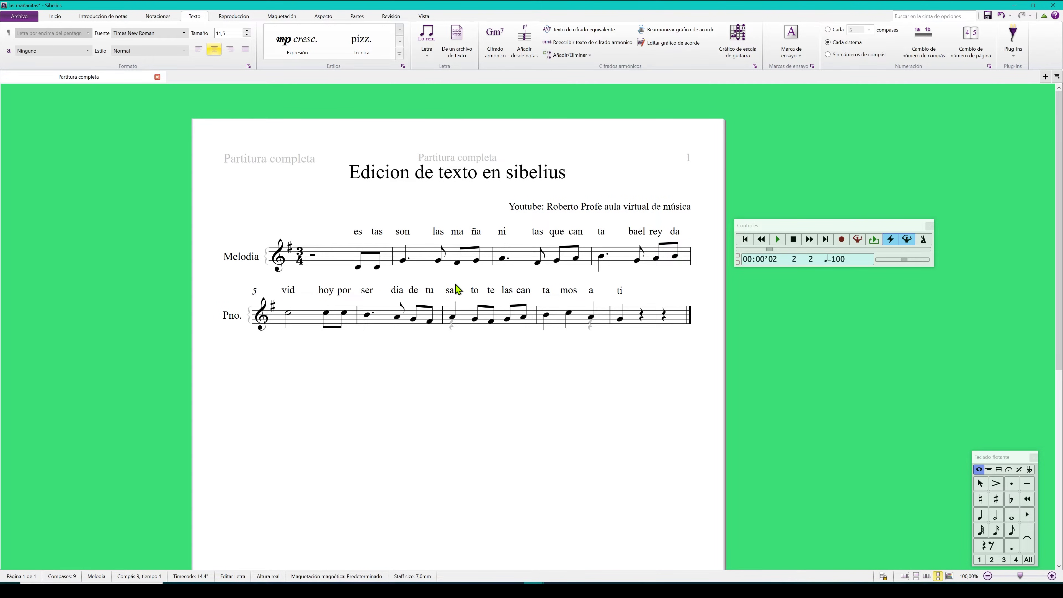
click(472, 408)
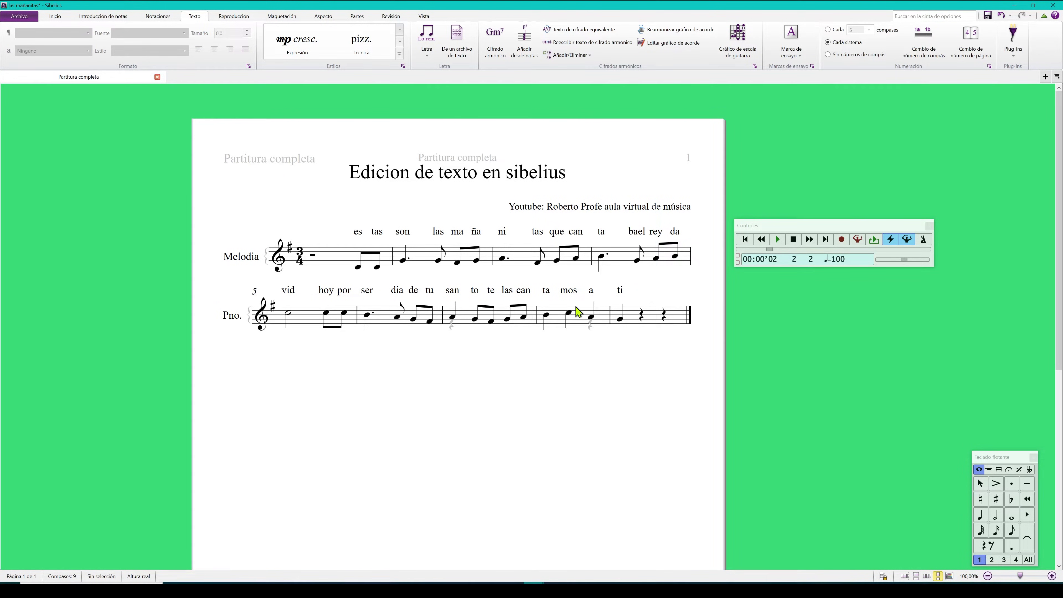
Erase all the lyrics above the staff, from the last syllable "ti" back to the first note
double_click(618, 292)
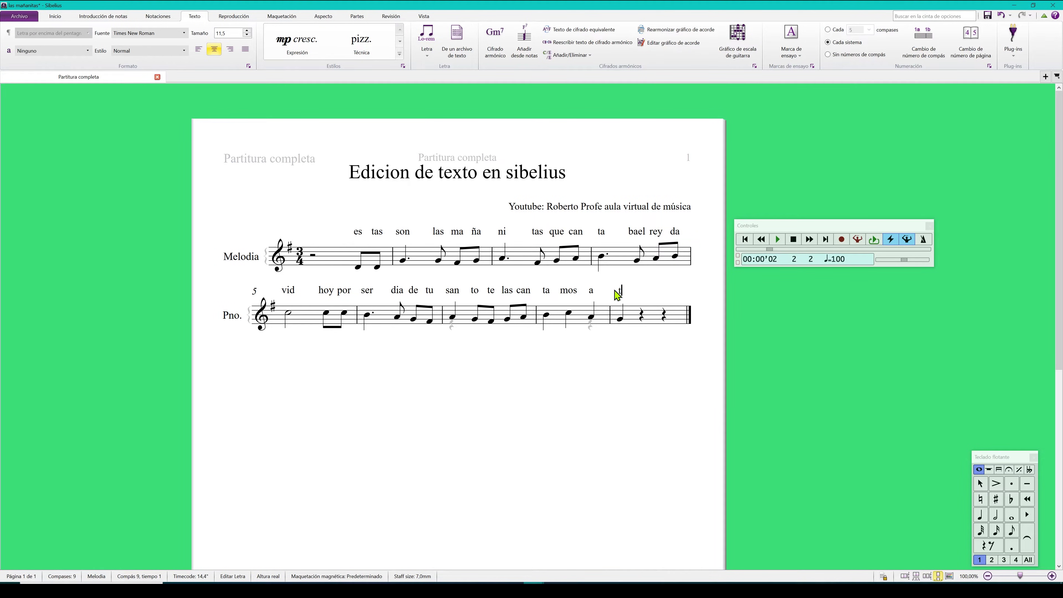
key(BackSpace)
key(BackSpace)
key(BackSpace)
key(BackSpace)
key(BackSpace)
key(BackSpace)
key(BackSpace)
key(BackSpace)
key(BackSpace)
key(BackSpace)
key(BackSpace)
key(BackSpace)
key(BackSpace)
key(BackSpace)
key(BackSpace)
key(BackSpace)
key(BackSpace)
key(BackSpace)
key(BackSpace)
key(BackSpace)
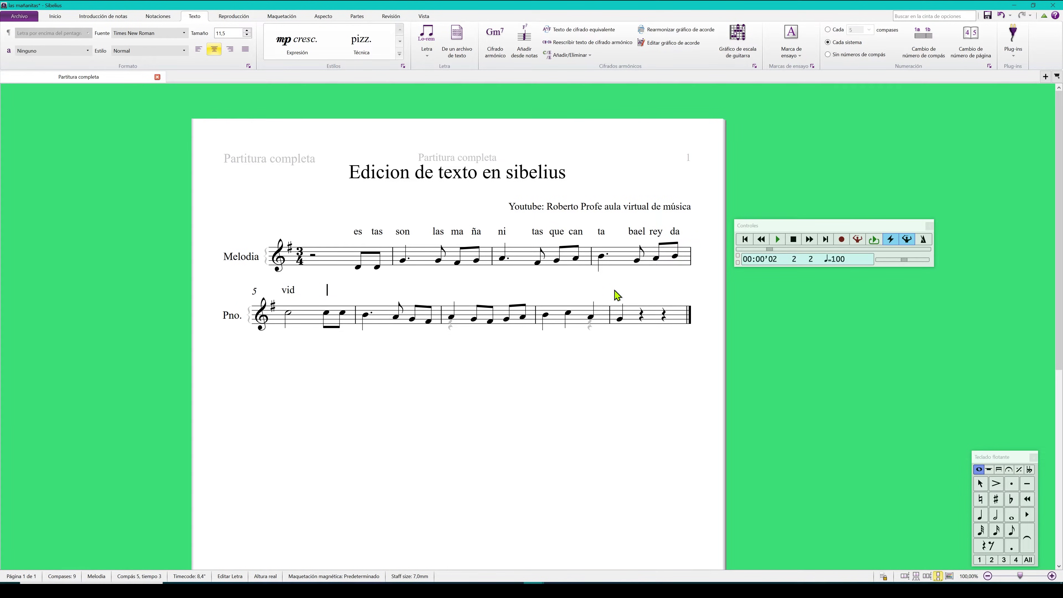
key(BackSpace)
key(BackSpace)
key(BackSpace)
key(BackSpace)
key(BackSpace)
key(BackSpace)
key(BackSpace)
key(BackSpace)
key(BackSpace)
key(BackSpace)
key(BackSpace)
key(BackSpace)
key(BackSpace)
key(BackSpace)
key(BackSpace)
key(BackSpace)
key(BackSpace)
key(BackSpace)
key(BackSpace)
key(BackSpace)
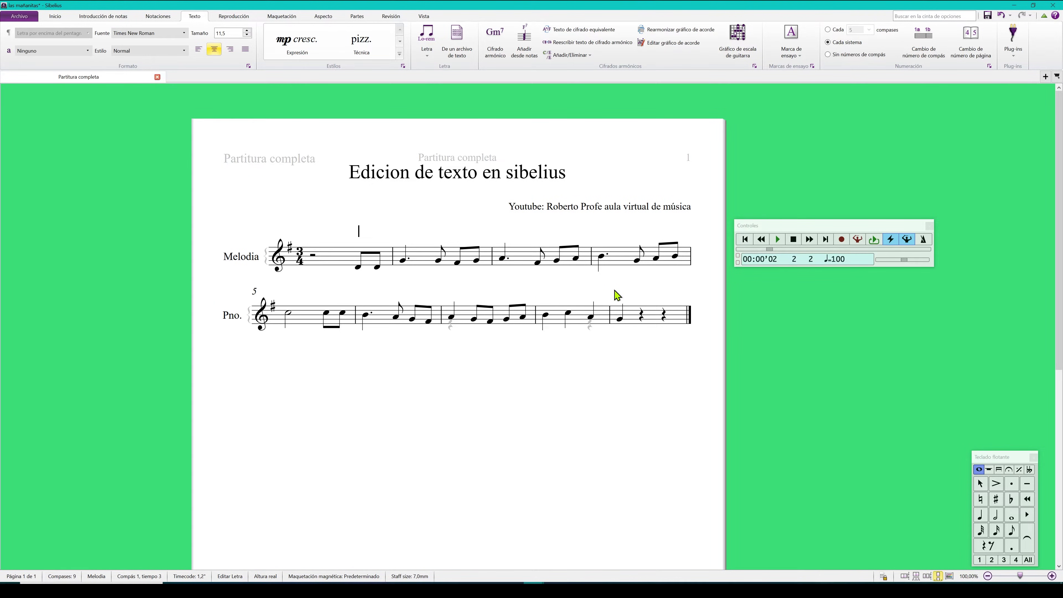
key(Escape)
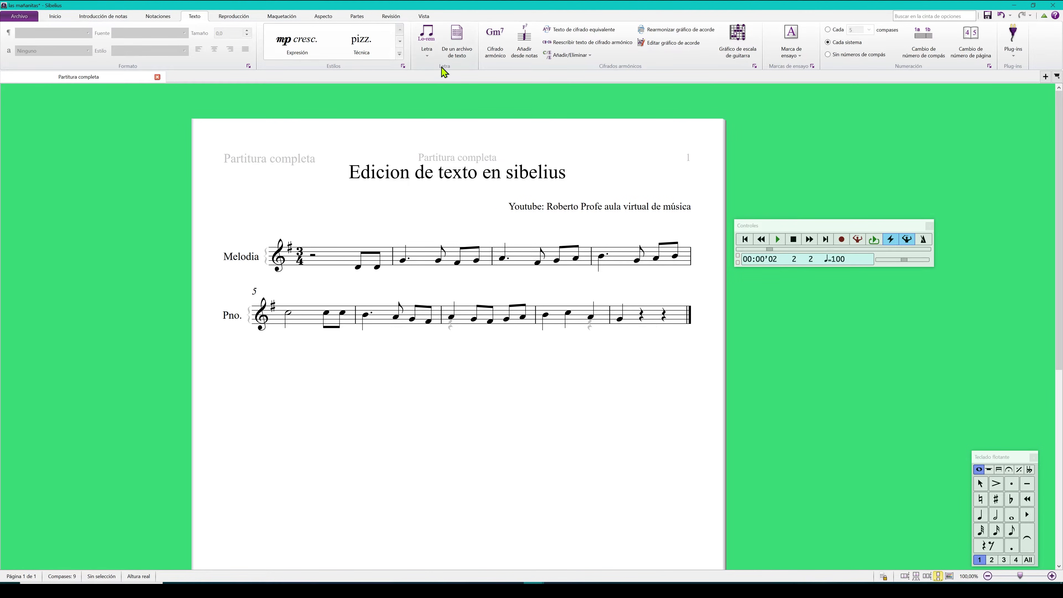
click(429, 55)
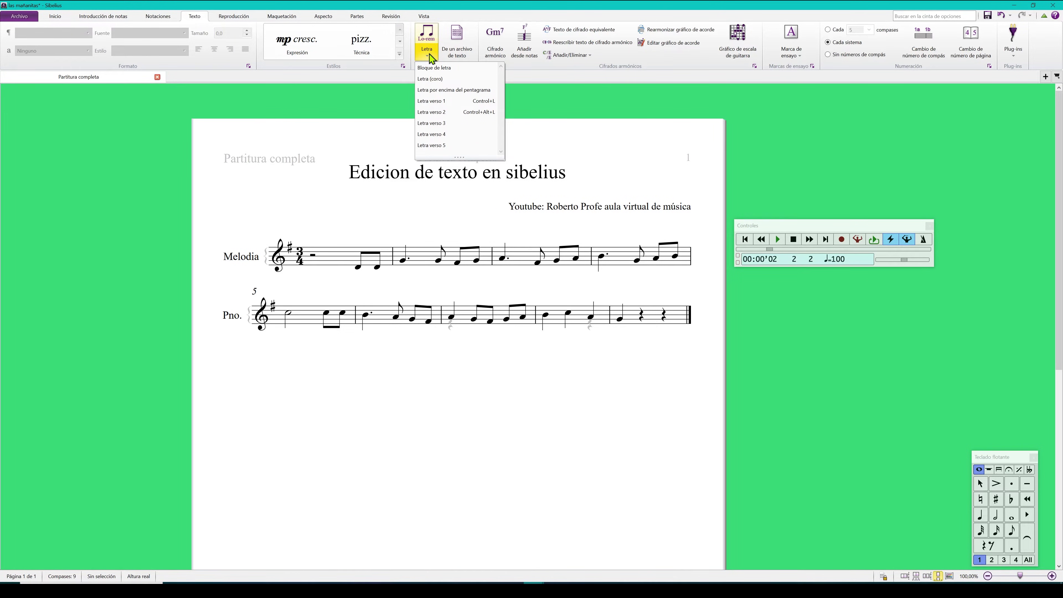
click(438, 102)
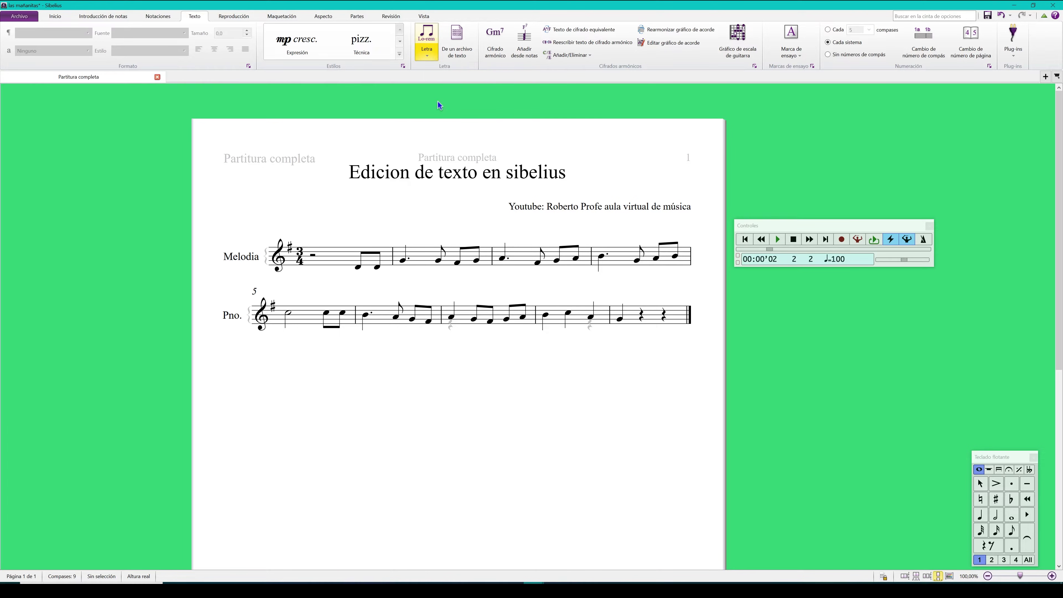
click(358, 272)
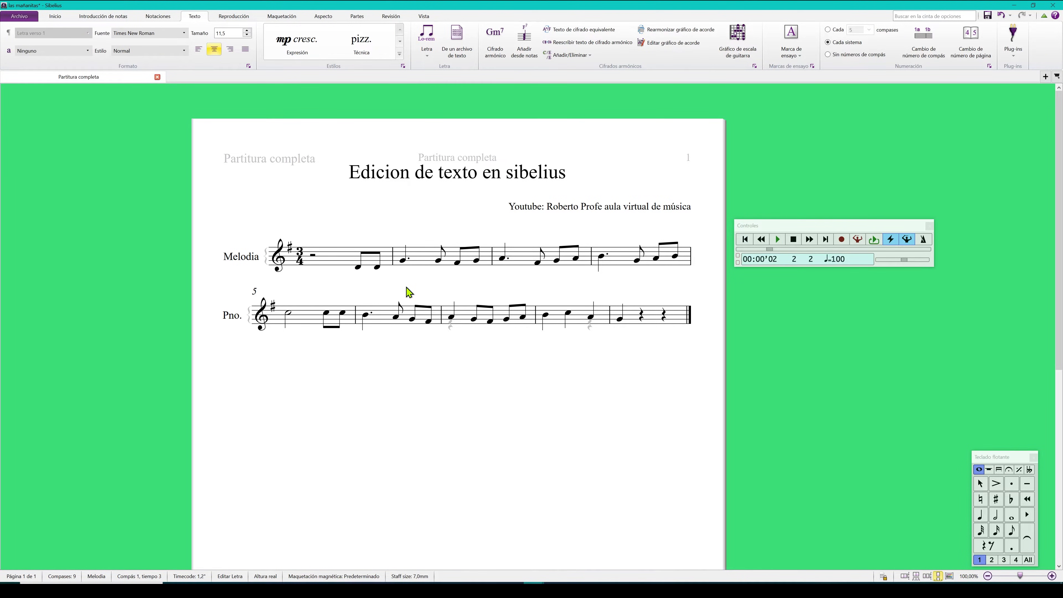
key(Escape)
Enter verse 1 lyrics under the first system from the first eighth note: "es tas son las ma ña ni tas que can ta bael rey da"
click(360, 270)
click(358, 268)
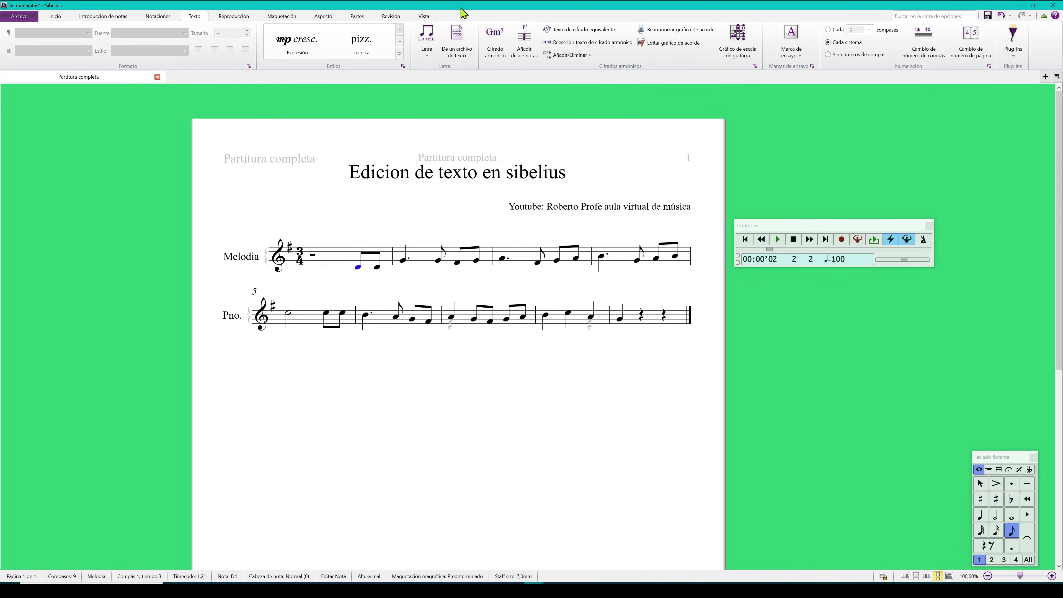
click(427, 53)
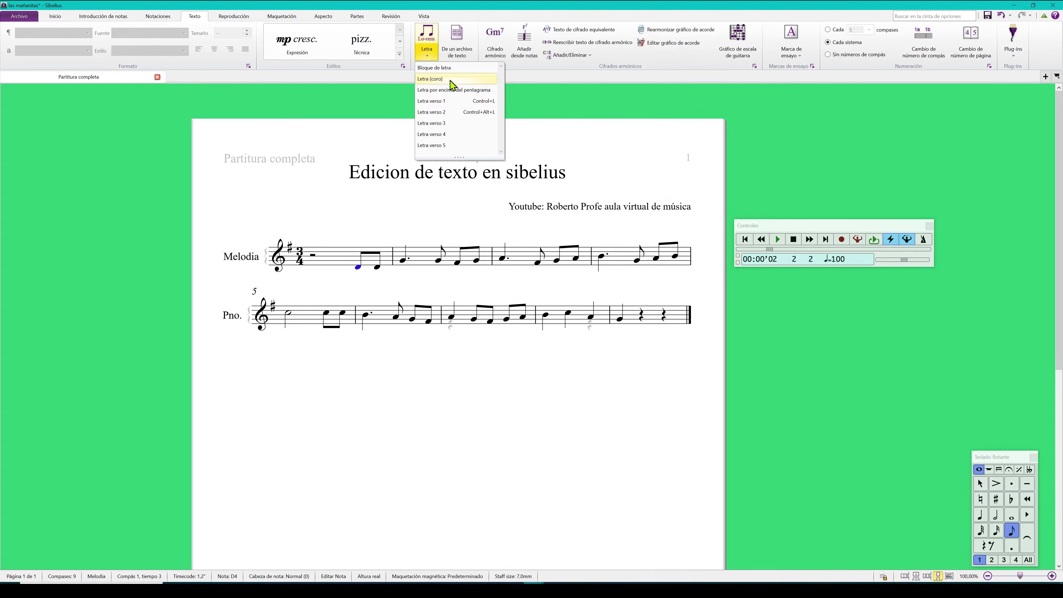
click(457, 102)
text(es tas son las ma ña ni tas que can ta bael rey da)
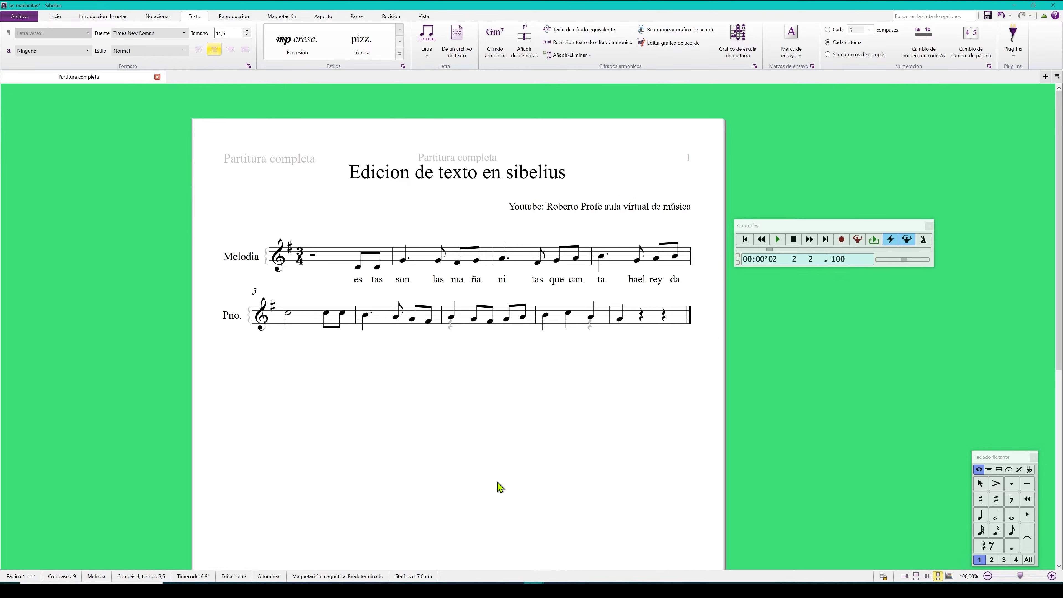
Continue the verse 1 lyrics under the second system with "vid hoy por ser dia de tu san to te las can ta mos a ti"
text( vid hoy por ser dia de)
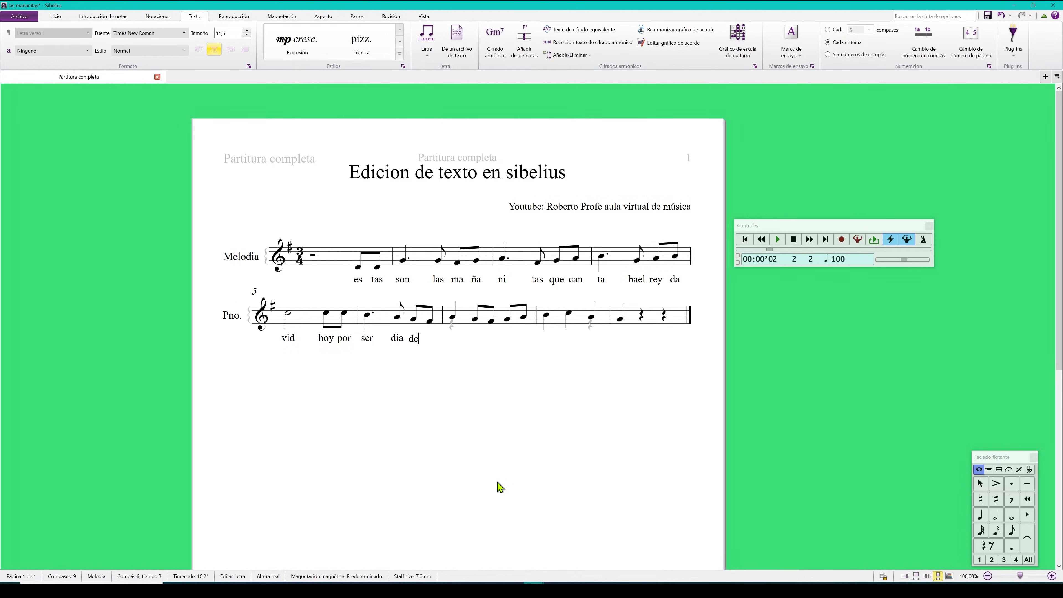
text( tu san to te las can ta mos a ti)
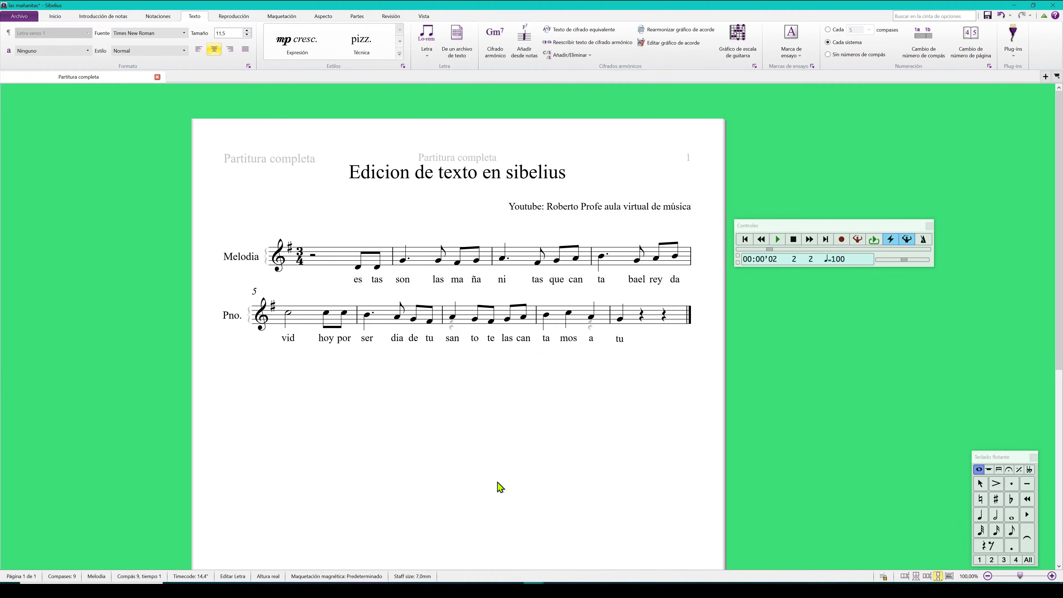
key(Escape)
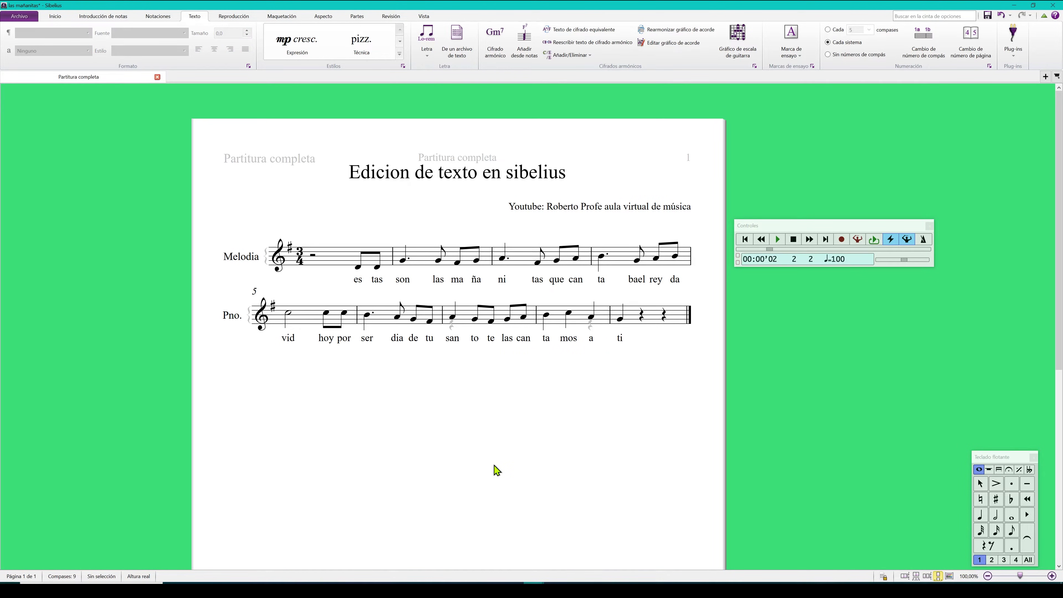
Erase all the verse 1 lyrics below both systems, from the last syllable "ti" back to the first note
double_click(622, 340)
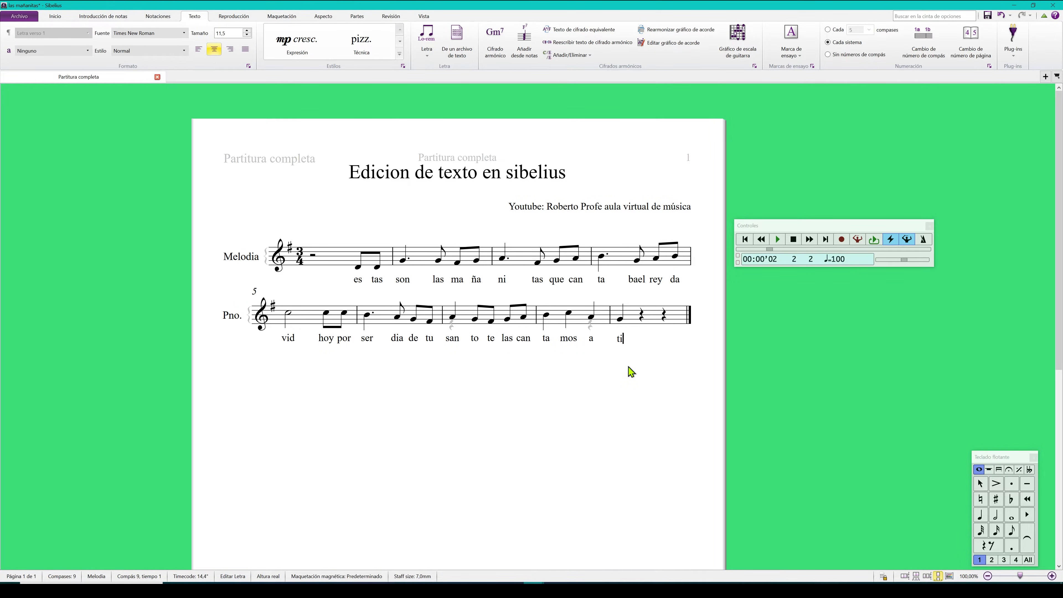
key(BackSpace)
key(BackSpace)
key(BackSpace)
key(BackSpace)
key(BackSpace)
key(BackSpace)
key(BackSpace)
key(BackSpace)
key(BackSpace)
key(BackSpace)
key(BackSpace)
key(BackSpace)
key(BackSpace)
key(BackSpace)
key(BackSpace)
key(BackSpace)
key(BackSpace)
key(BackSpace)
key(BackSpace)
key(BackSpace)
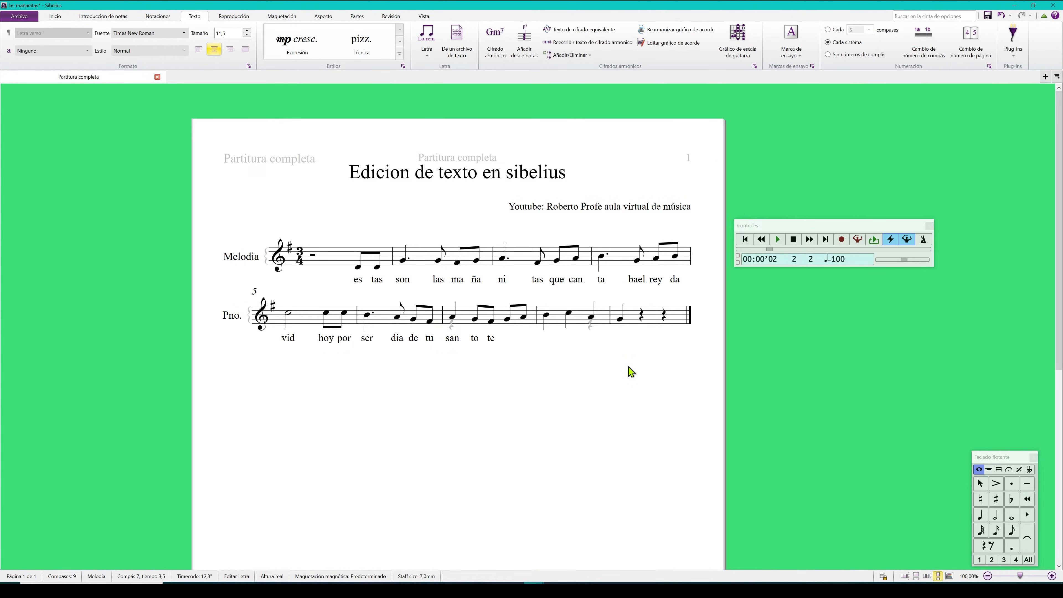
key(BackSpace)
key(BackSpace)
key(BackSpace)
key(BackSpace)
key(BackSpace)
key(BackSpace)
key(BackSpace)
key(BackSpace)
key(BackSpace)
key(BackSpace)
key(BackSpace)
key(BackSpace)
key(BackSpace)
key(BackSpace)
key(BackSpace)
key(BackSpace)
key(BackSpace)
key(BackSpace)
key(BackSpace)
key(BackSpace)
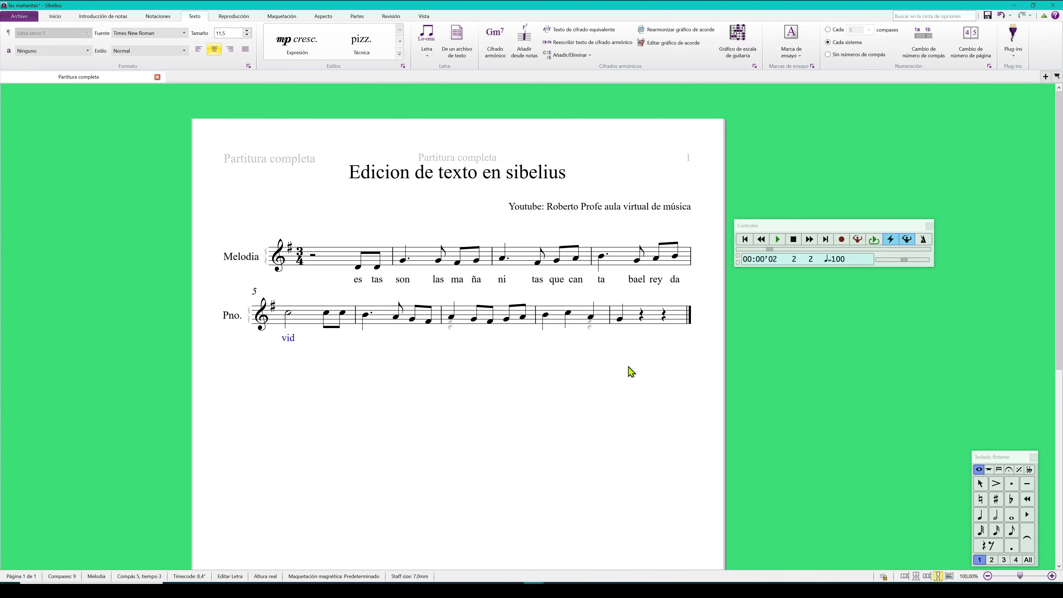
key(BackSpace)
key(BackSpace)
key(BackSpace)
key(BackSpace)
key(BackSpace)
key(BackSpace)
key(BackSpace)
key(BackSpace)
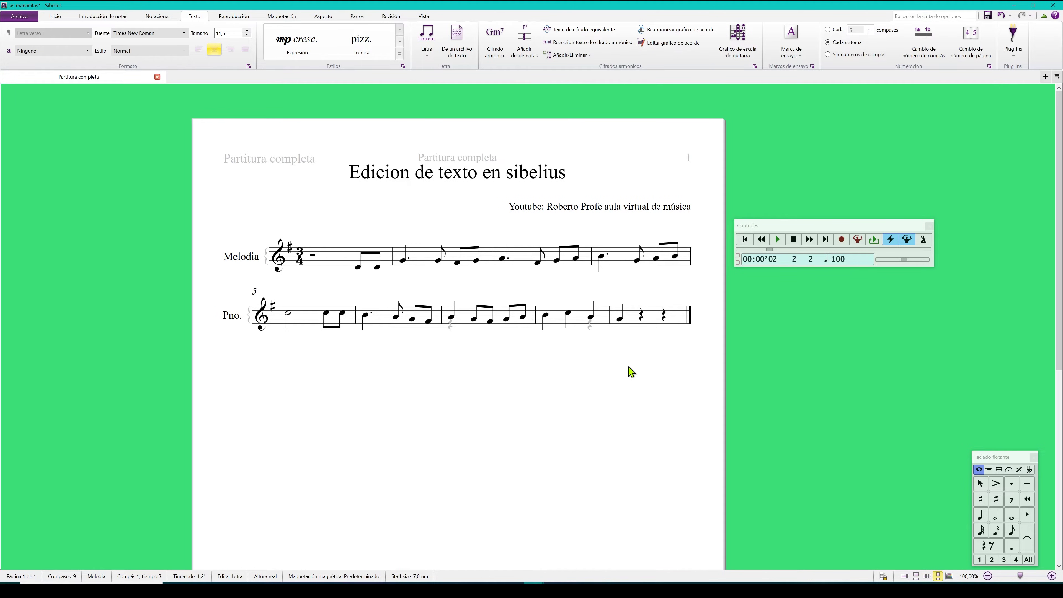
key(Escape)
click(427, 52)
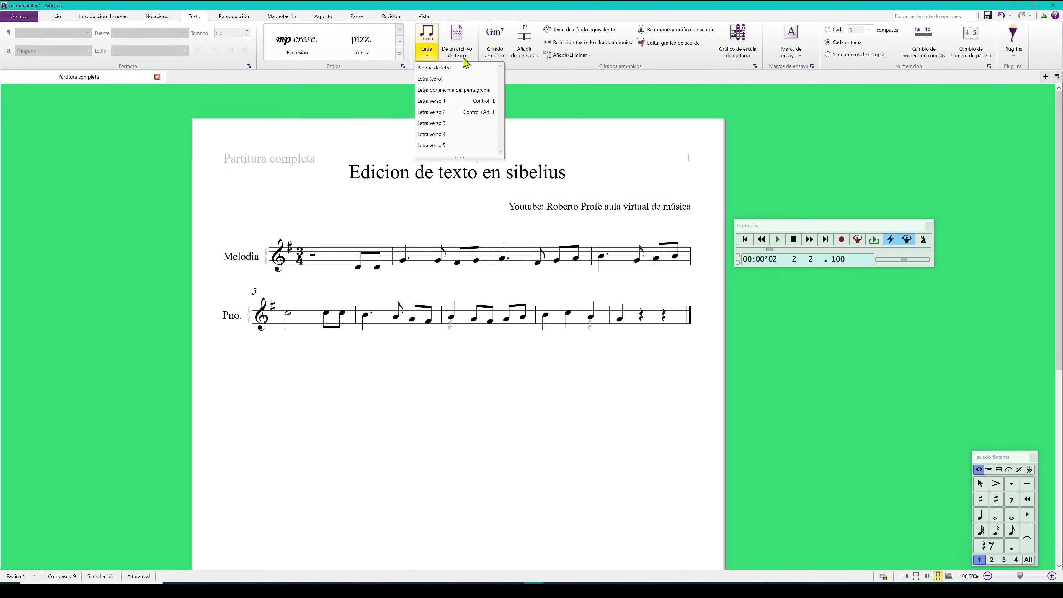
click(534, 228)
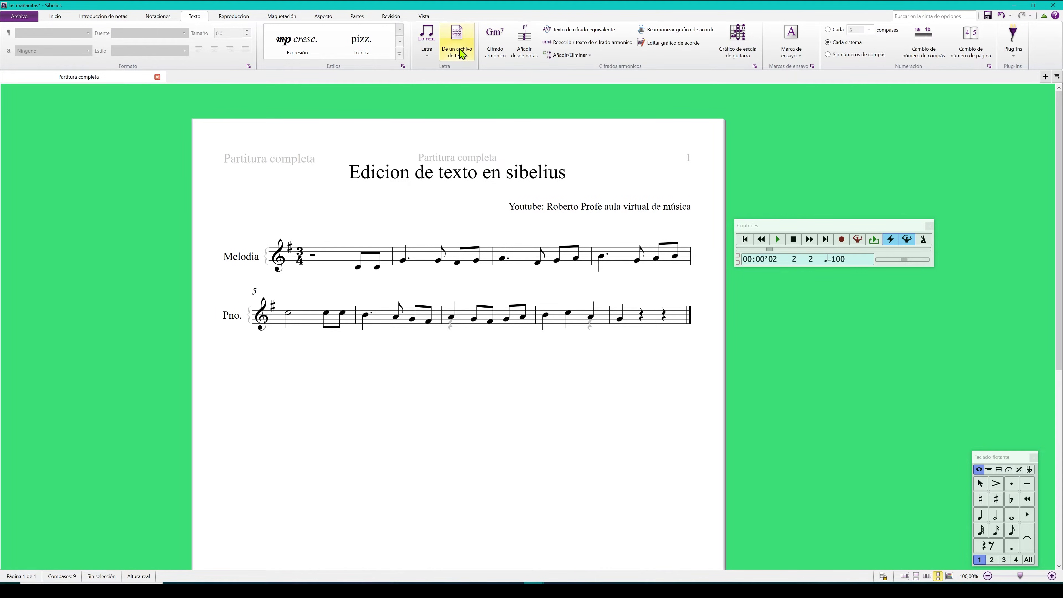
Create verse 1 lyrics for the whole melody from the desktop text file "las mañanitas.txt" and play back the score
triple_click(351, 257)
click(458, 40)
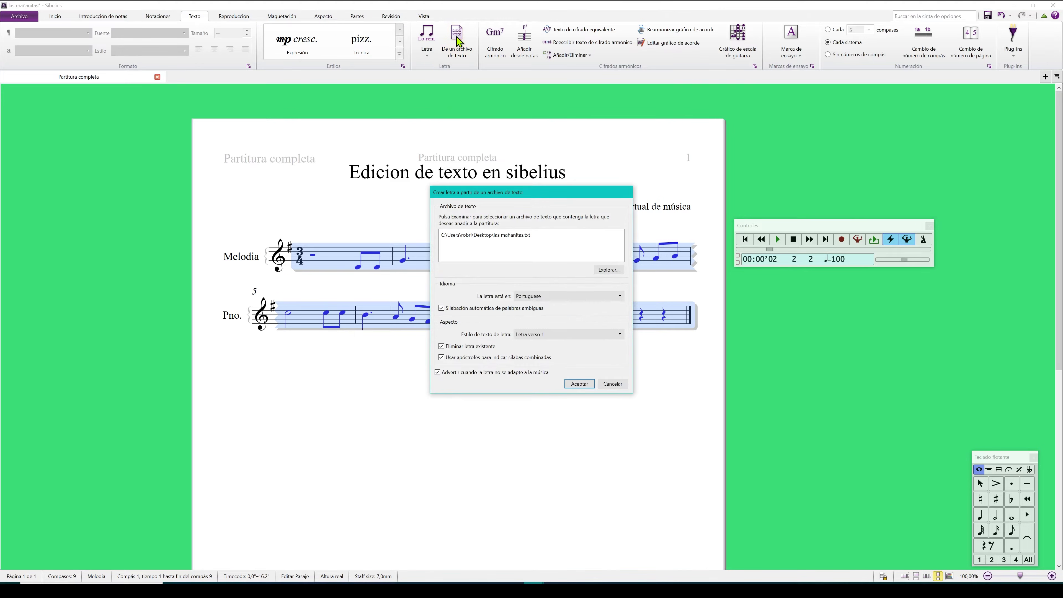
click(608, 271)
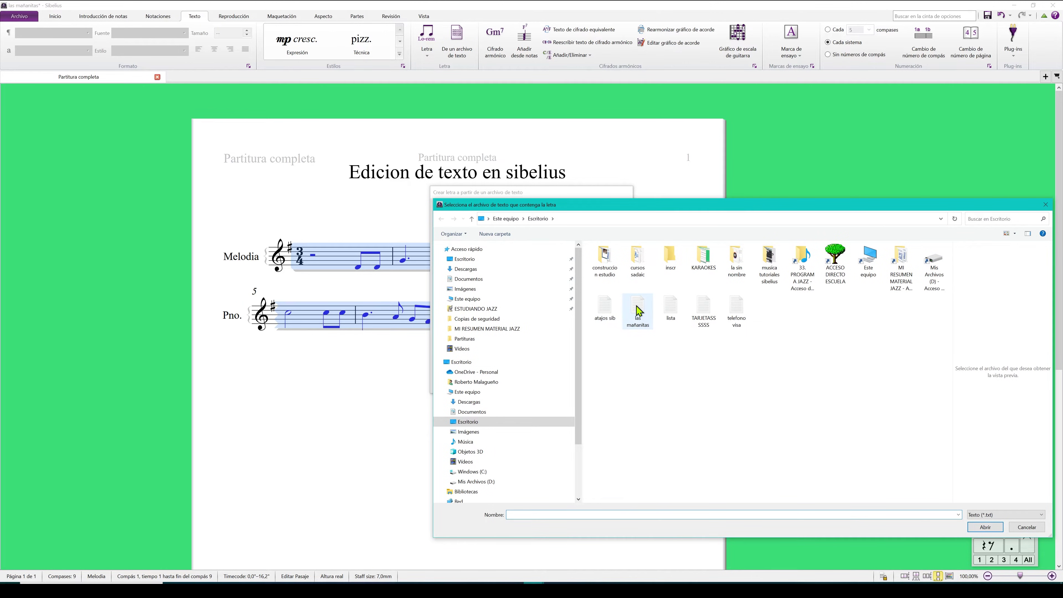
click(641, 314)
key(Return)
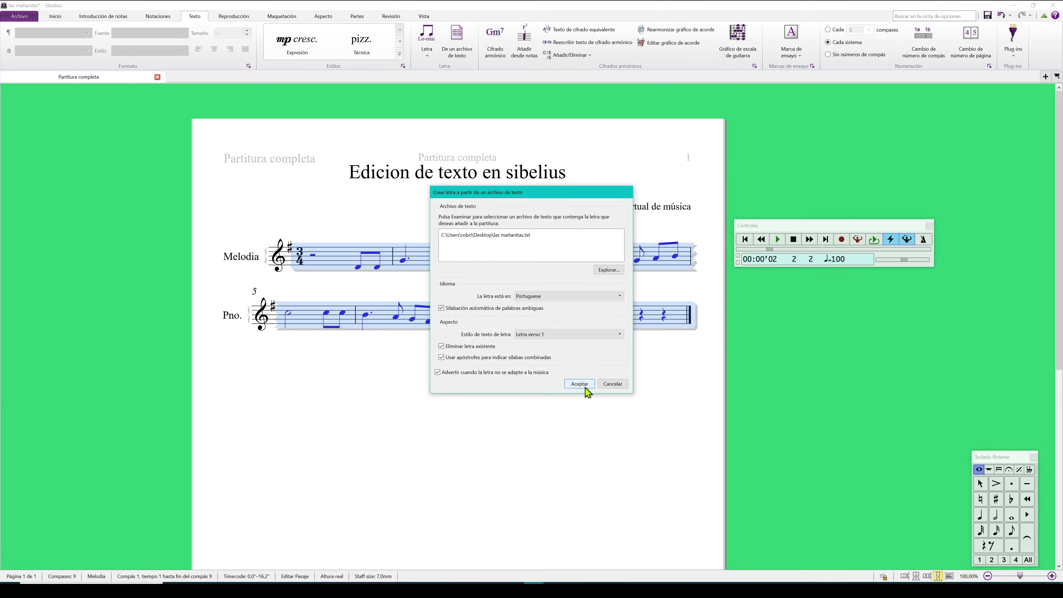
key(Return)
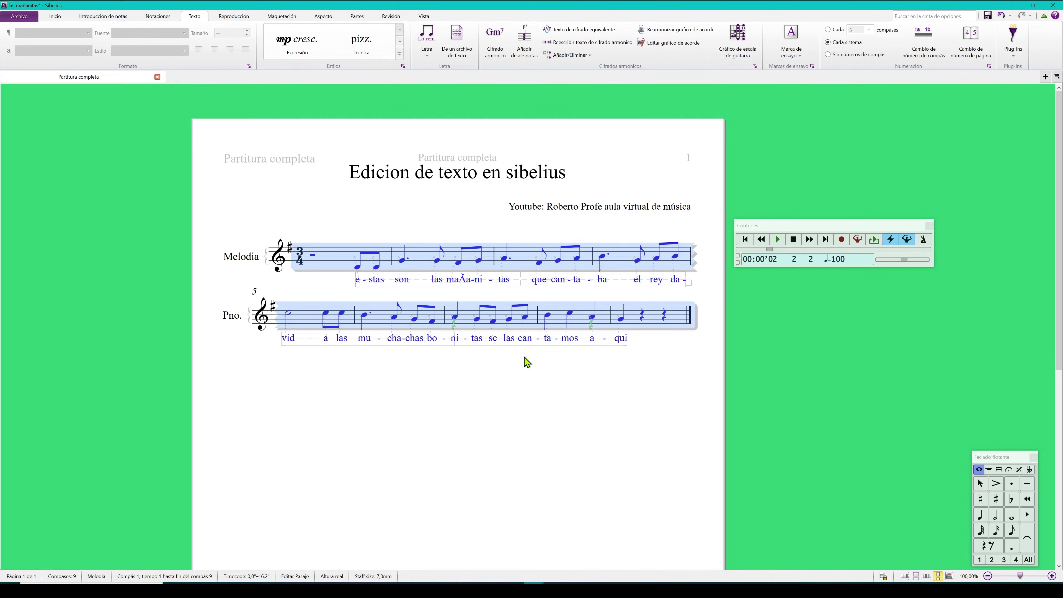
key(space)
key(Escape)
Correct the garbled syllable in the imported lyrics between "las" and "ni" to "maña"
double_click(463, 285)
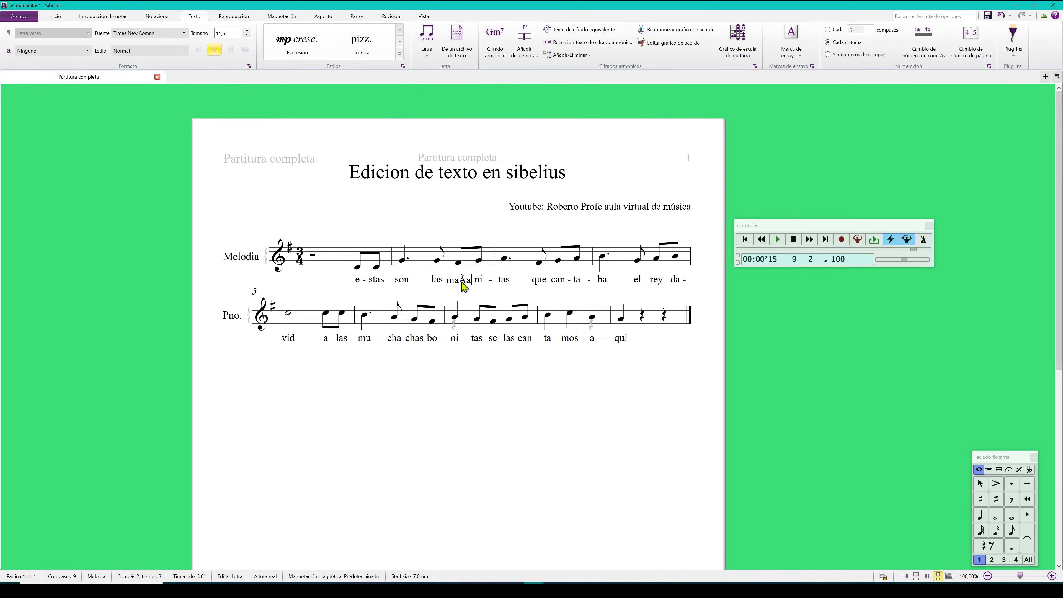
drag(465, 281, 444, 280)
text(mañ)
click(499, 431)
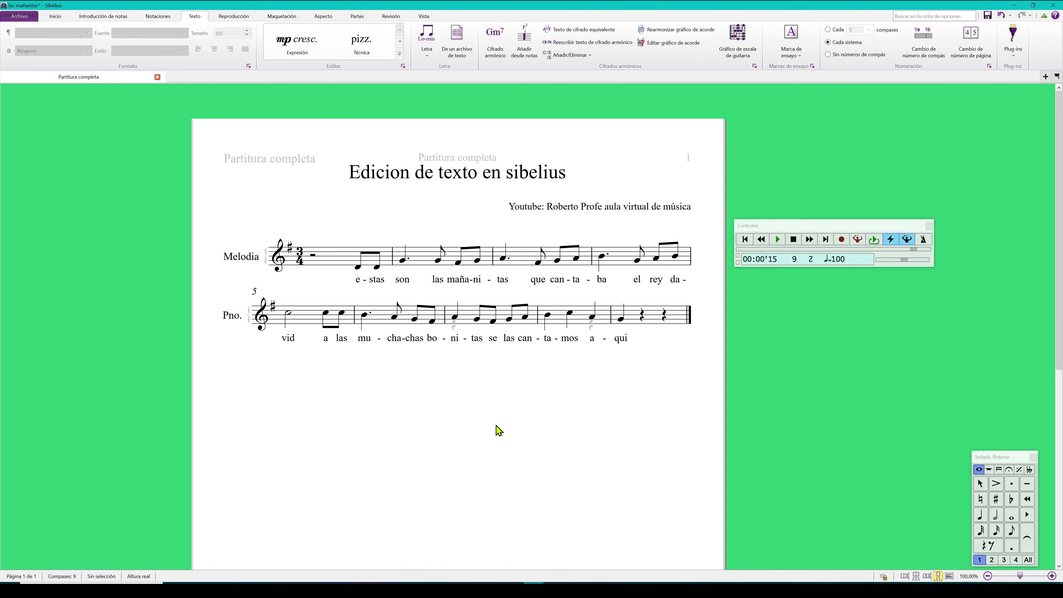
Erase all the imported lyrics below both systems, from the last syllable "qui" back to the first note
double_click(622, 340)
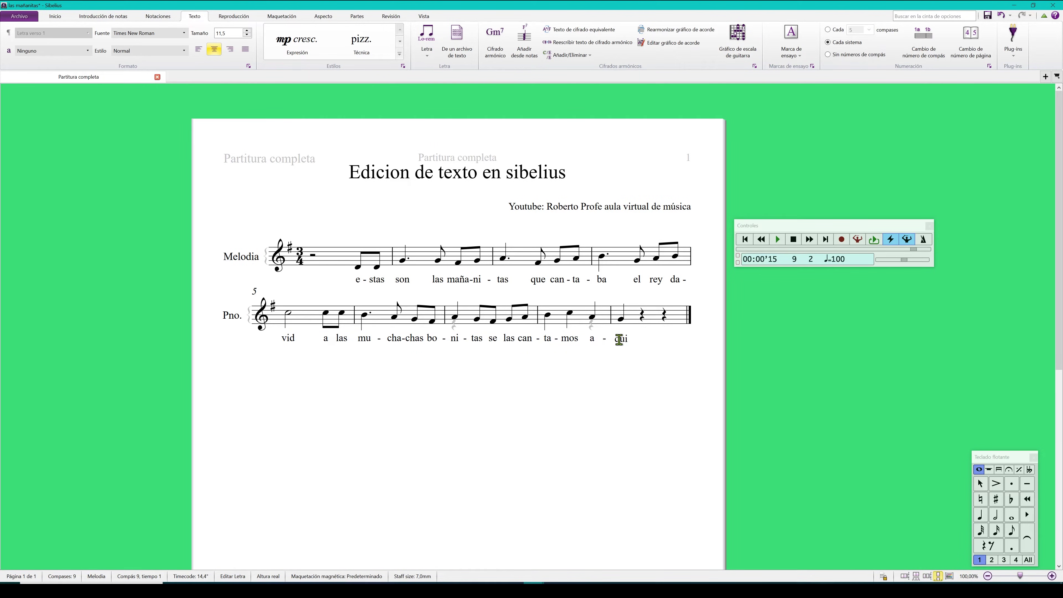
key(BackSpace)
key(BackSpace)
key(BackSpace)
key(BackSpace)
key(BackSpace)
key(BackSpace)
key(BackSpace)
key(BackSpace)
key(BackSpace)
key(BackSpace)
key(BackSpace)
key(BackSpace)
key(BackSpace)
key(BackSpace)
key(BackSpace)
key(BackSpace)
key(BackSpace)
key(BackSpace)
key(BackSpace)
key(BackSpace)
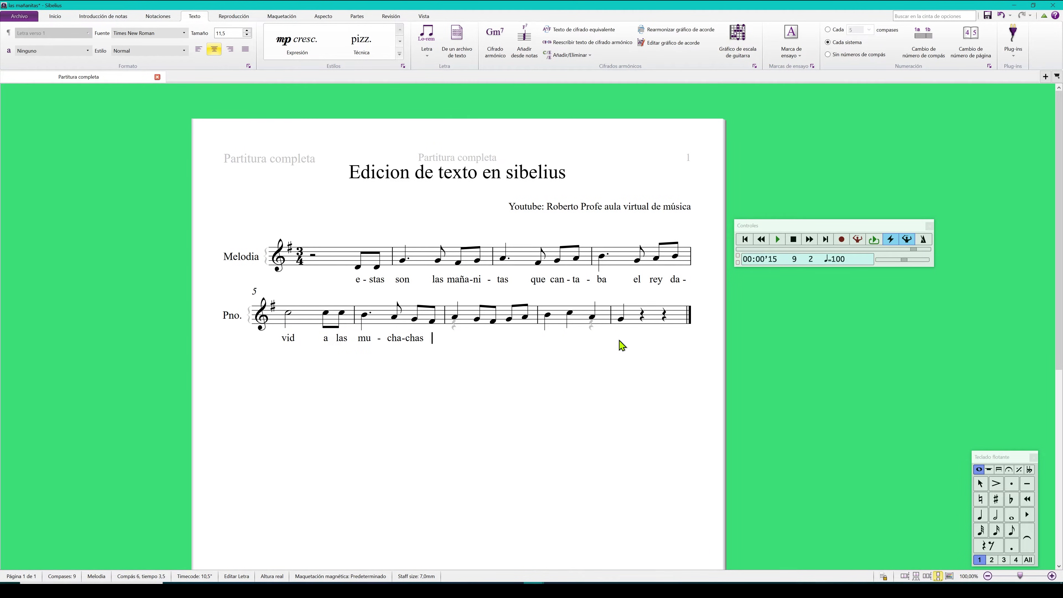
key(BackSpace)
key(BackSpace)
key(BackSpace)
key(BackSpace)
key(BackSpace)
key(BackSpace)
key(BackSpace)
key(BackSpace)
key(BackSpace)
key(BackSpace)
key(BackSpace)
key(BackSpace)
key(BackSpace)
key(BackSpace)
key(BackSpace)
key(BackSpace)
key(BackSpace)
key(BackSpace)
key(BackSpace)
key(BackSpace)
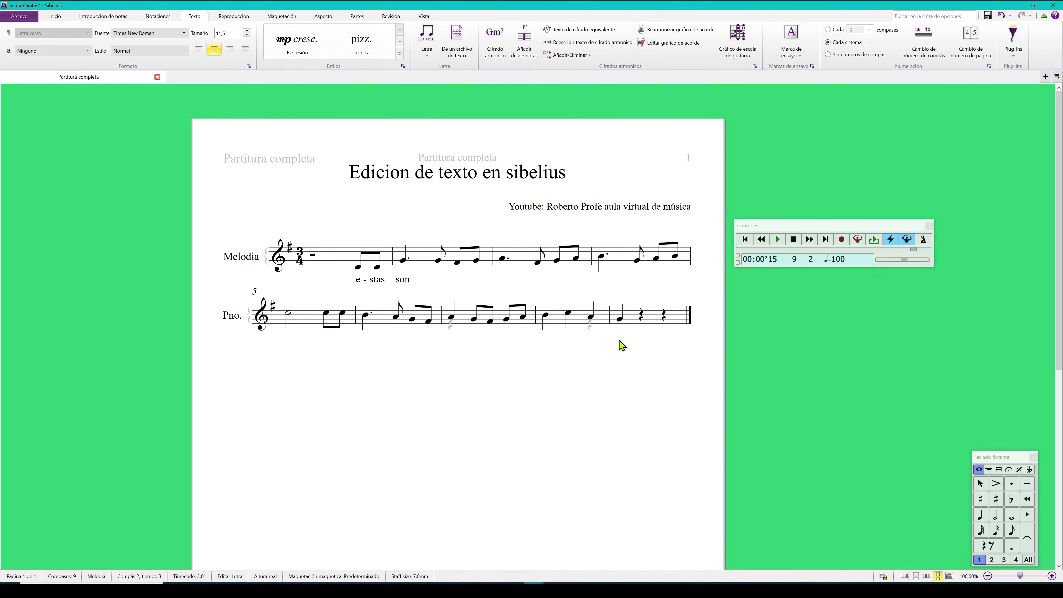
key(BackSpace)
key(BackSpace)
key(BackSpace)
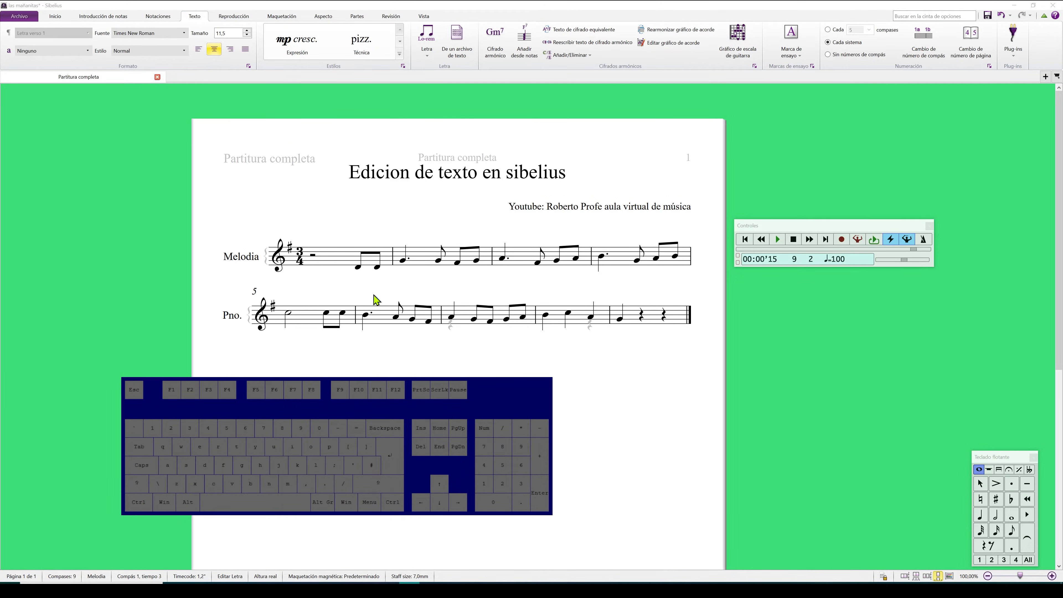
Enter verse 1 lyrics "es tas son" as separate syllables starting from the first eighth note
click(358, 267)
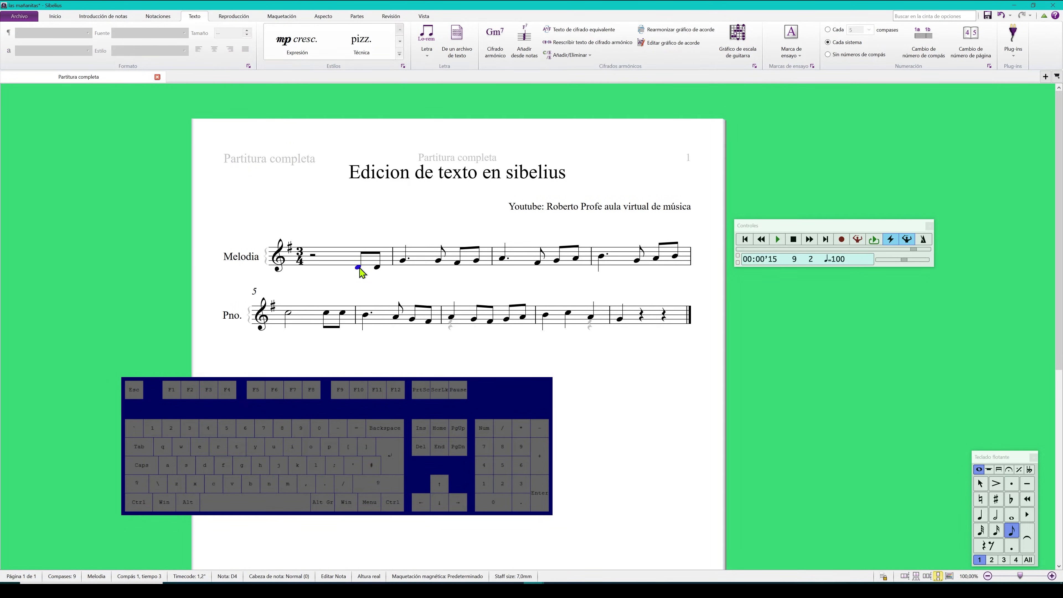
key(ctrl+l)
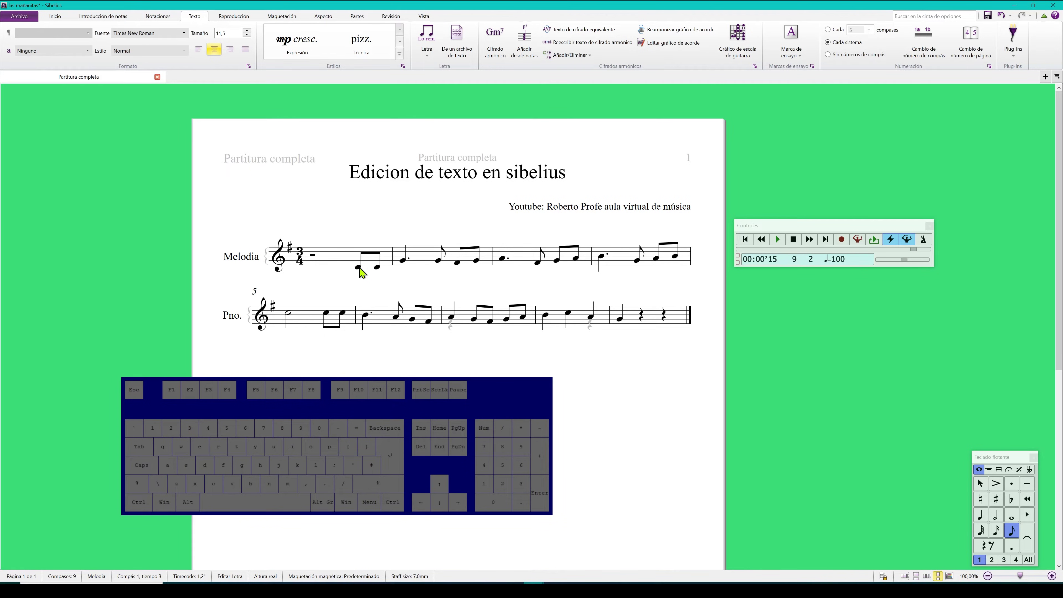
text(es-tas son)
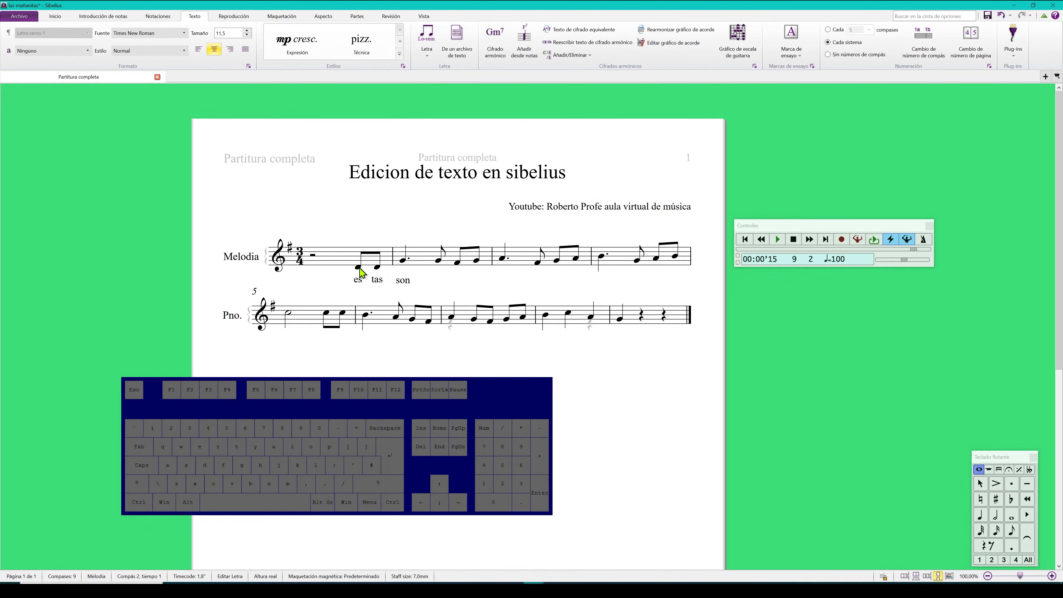
Replace the separate syllables with the hyphenated word "es-tas" under the first two eighth notes
key(BackSpace)
key(BackSpace)
key(BackSpace)
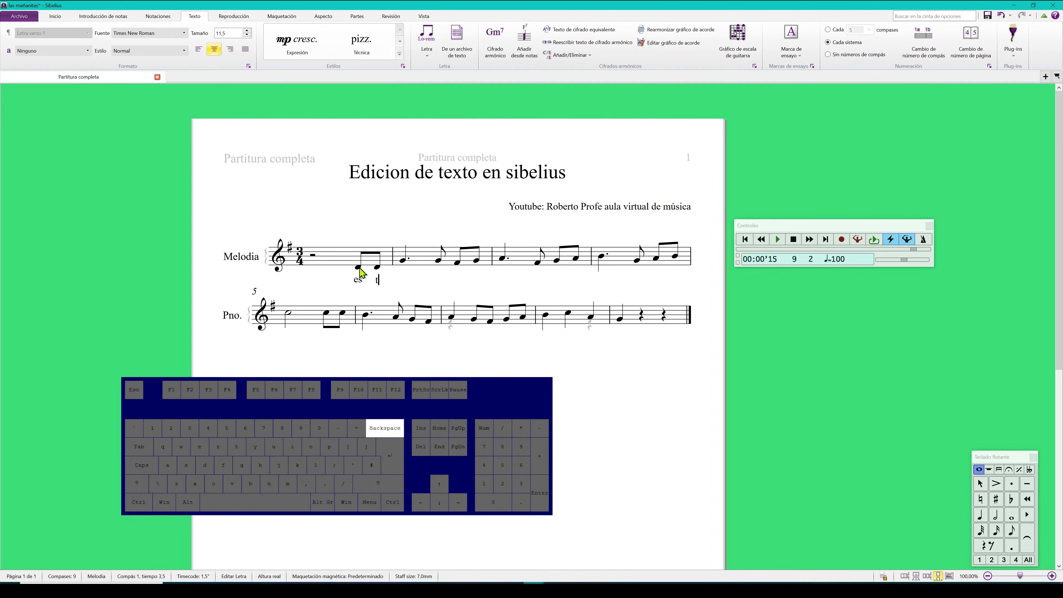
text(-)
text(tas)
click(396, 319)
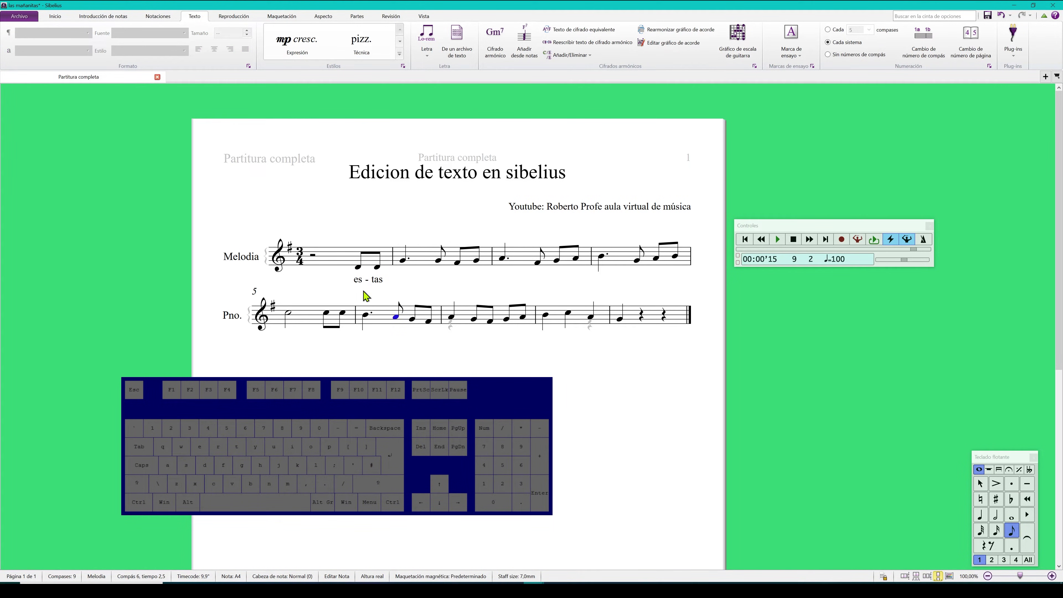
Delete the syllables "es" and "tas" from under the first two eighth notes
click(376, 284)
key(BackSpace)
double_click(359, 279)
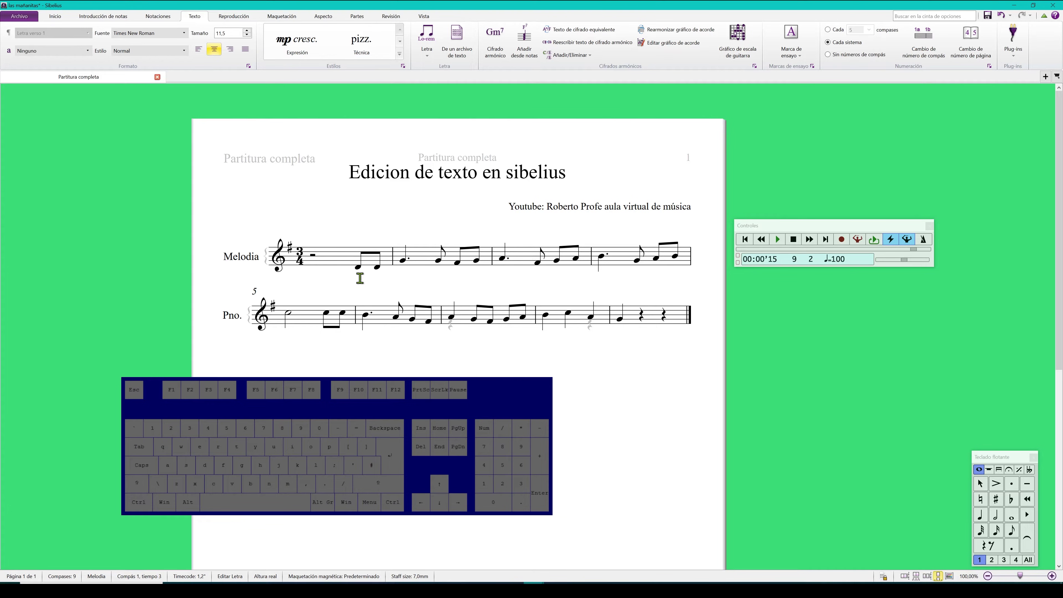
key(Escape)
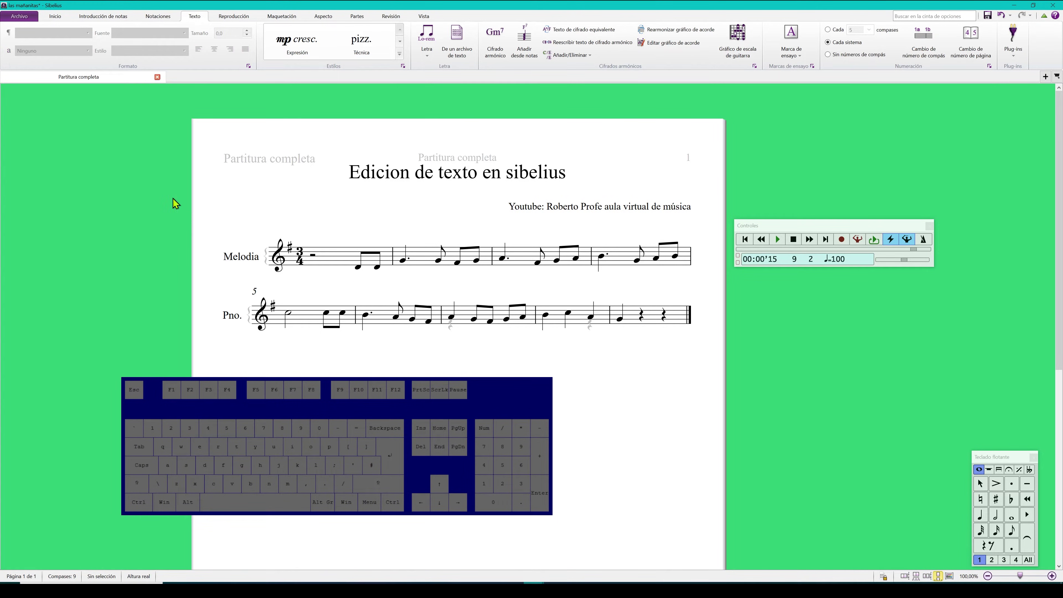
Try the Symbol font on the score title, and settle on Verdana for it
click(370, 179)
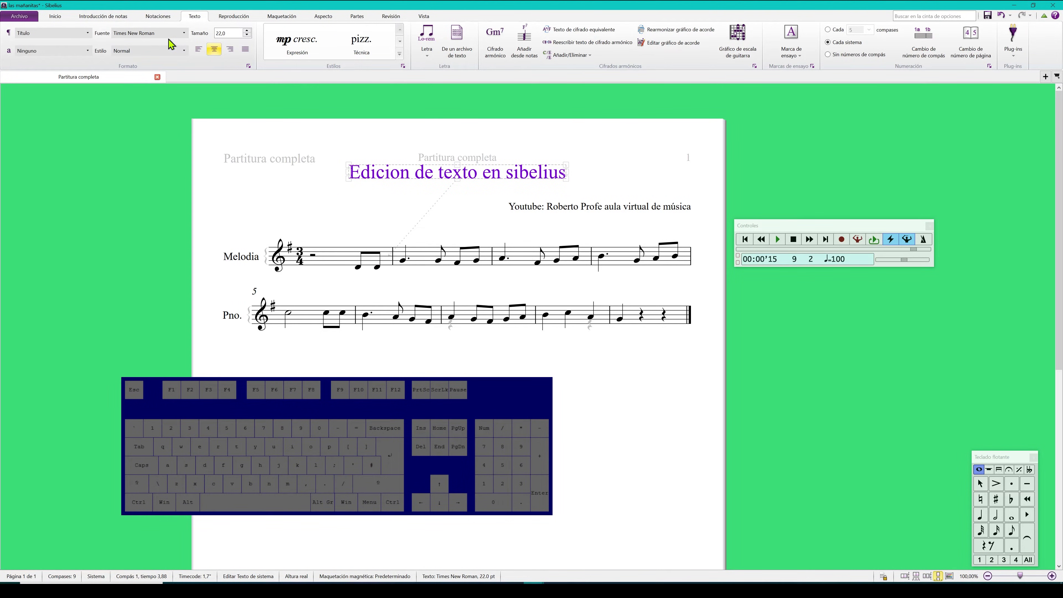
click(175, 33)
click(162, 55)
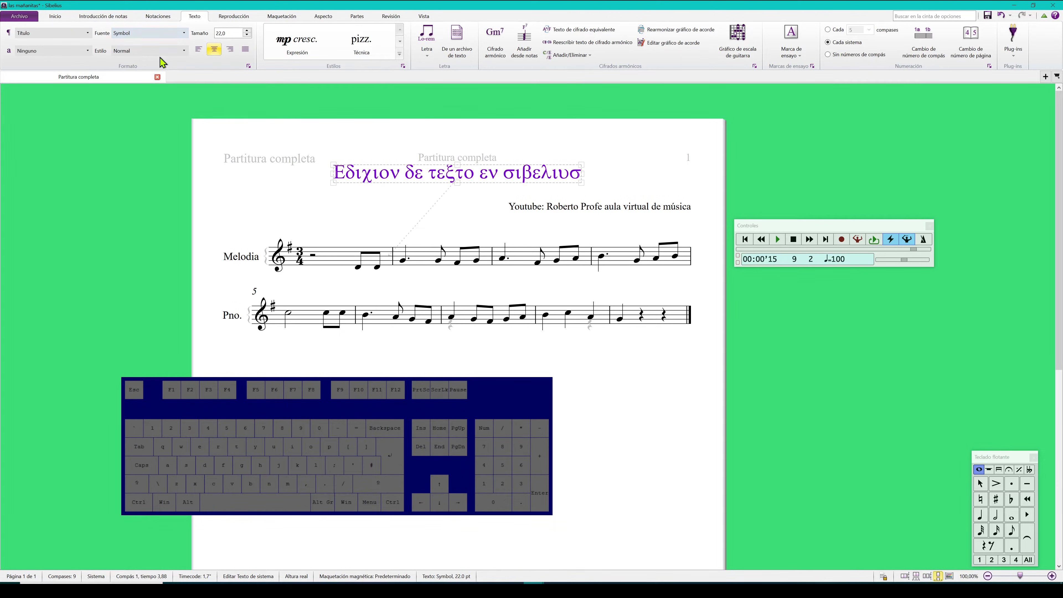
click(167, 35)
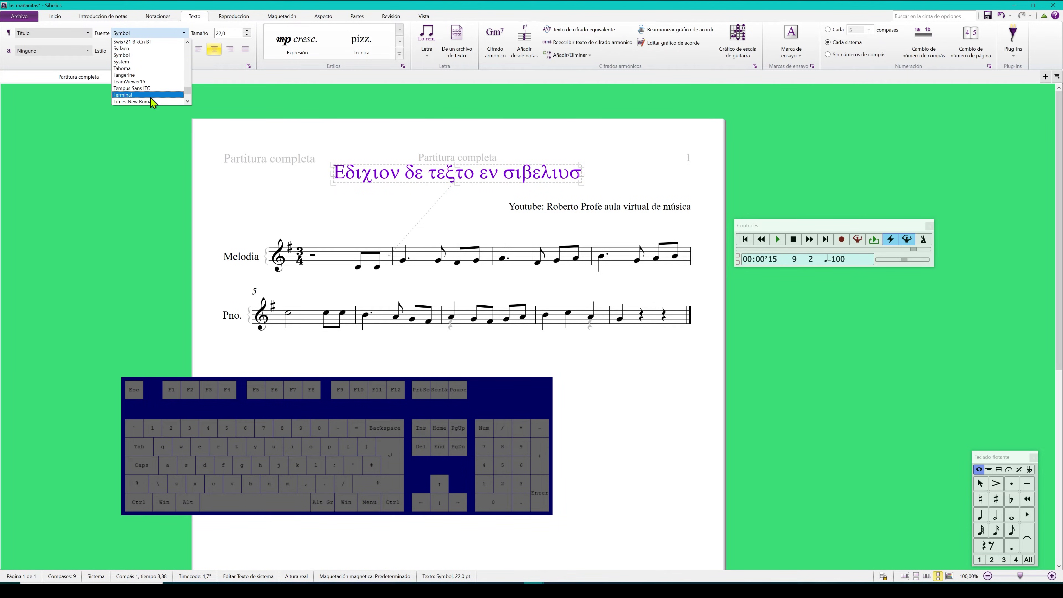
scroll(152, 98, down, 3)
click(145, 89)
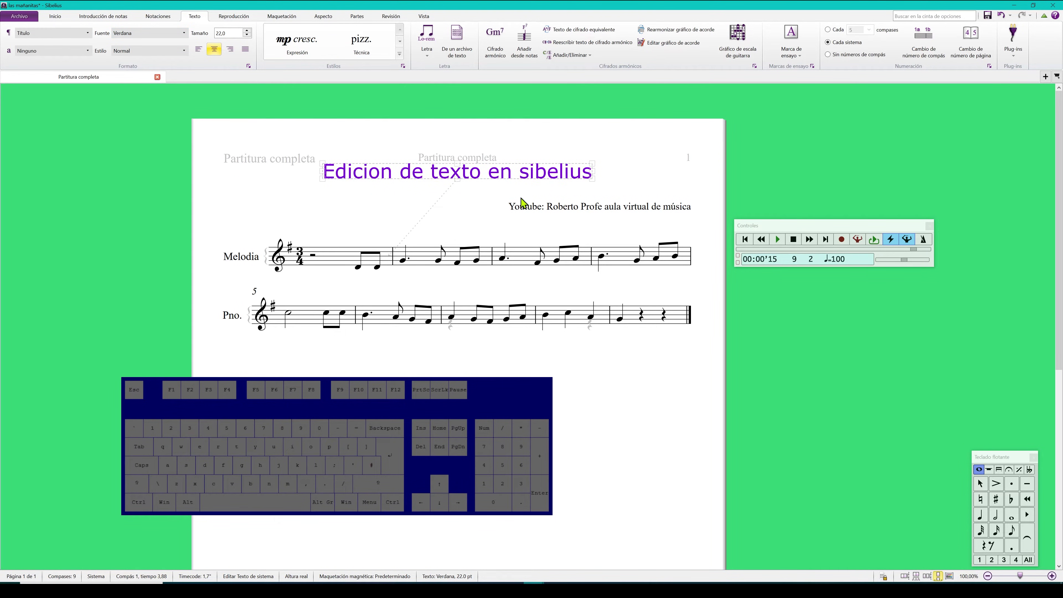
Format the composer text below the title in the Freestyle Script font at size 20
click(528, 207)
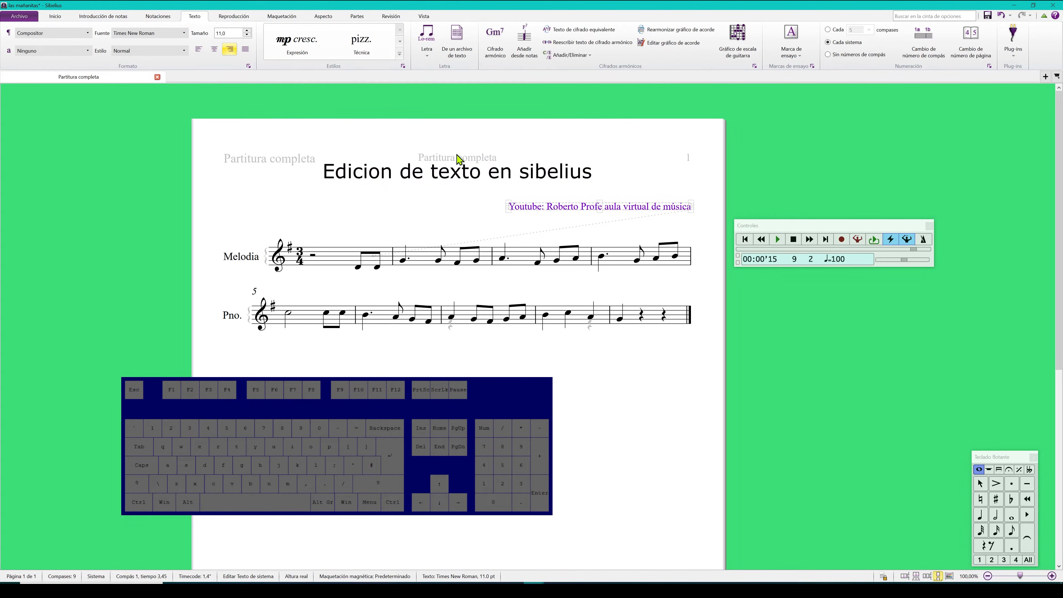
click(151, 34)
key(f)
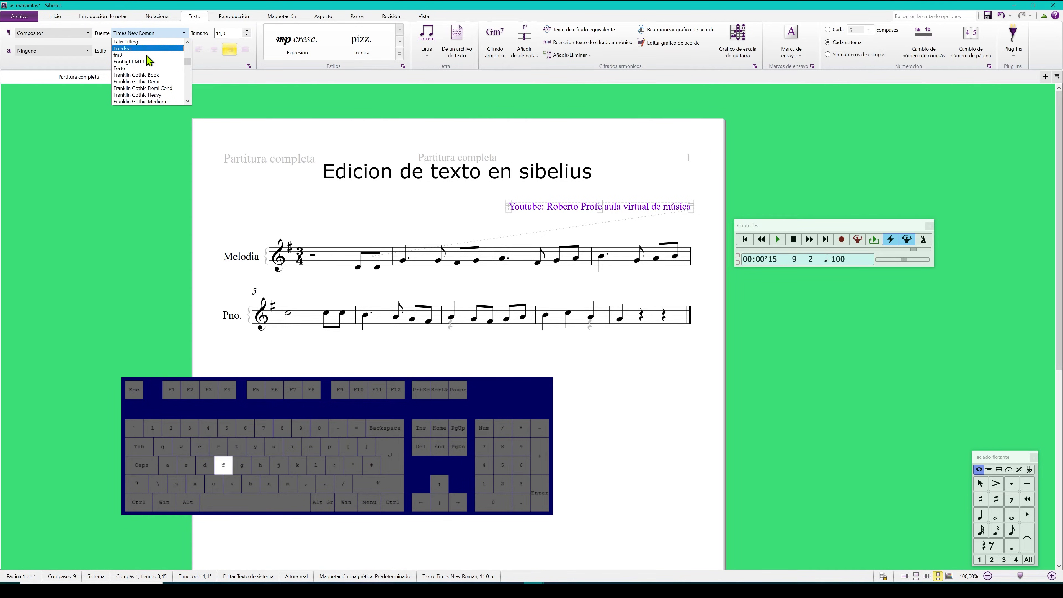
key(r)
key(e)
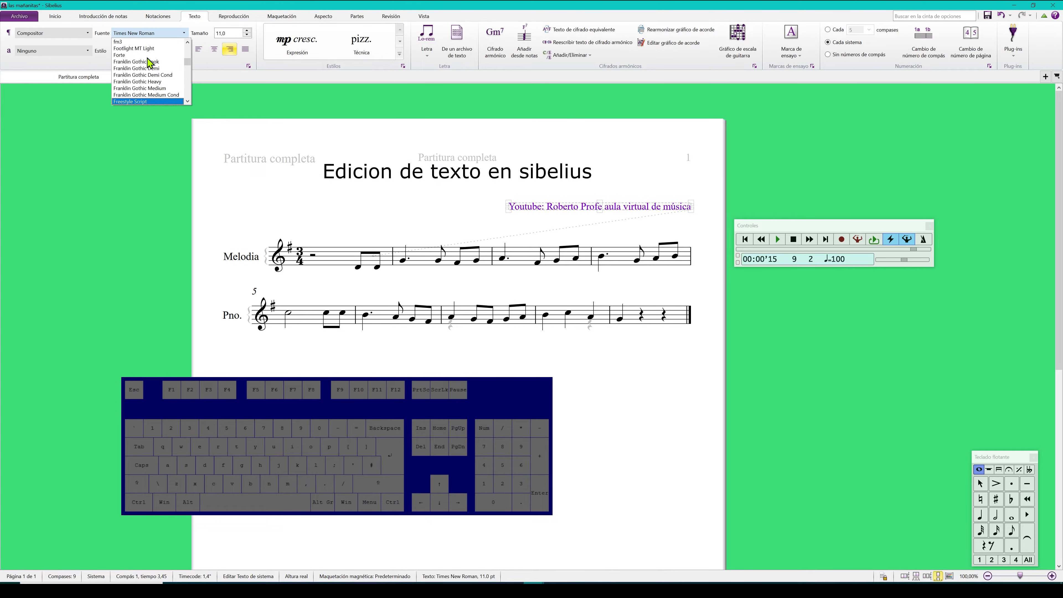
click(149, 102)
click(233, 32)
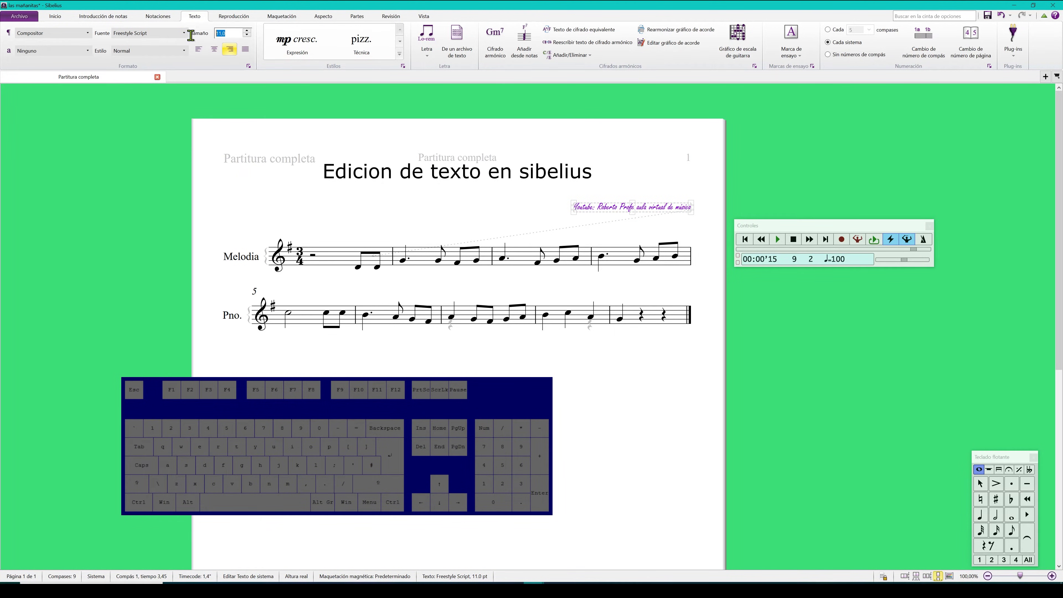
text(20)
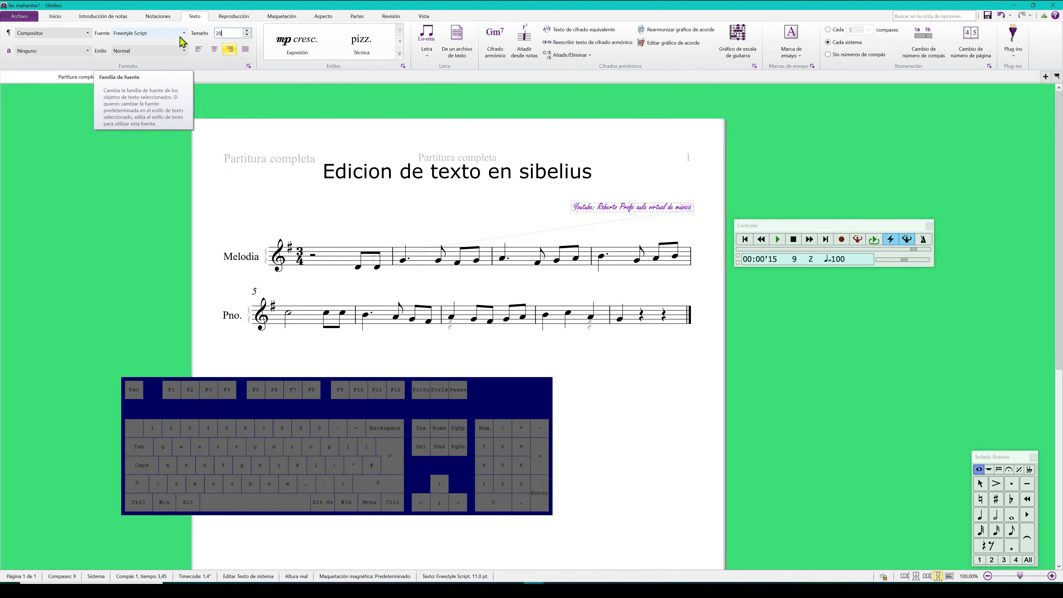
key(Return)
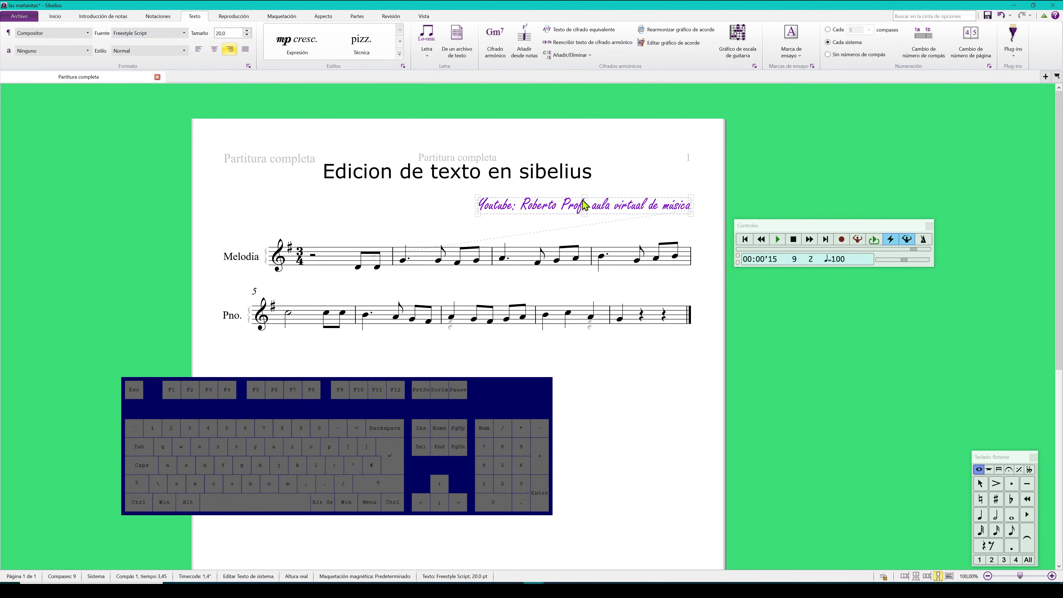
Nudge the composer text down so it sits closer to the first staff, and deselect it
key(ctrl+Down)
key(ctrl+Down)
key(ctrl+Down)
key(Escape)
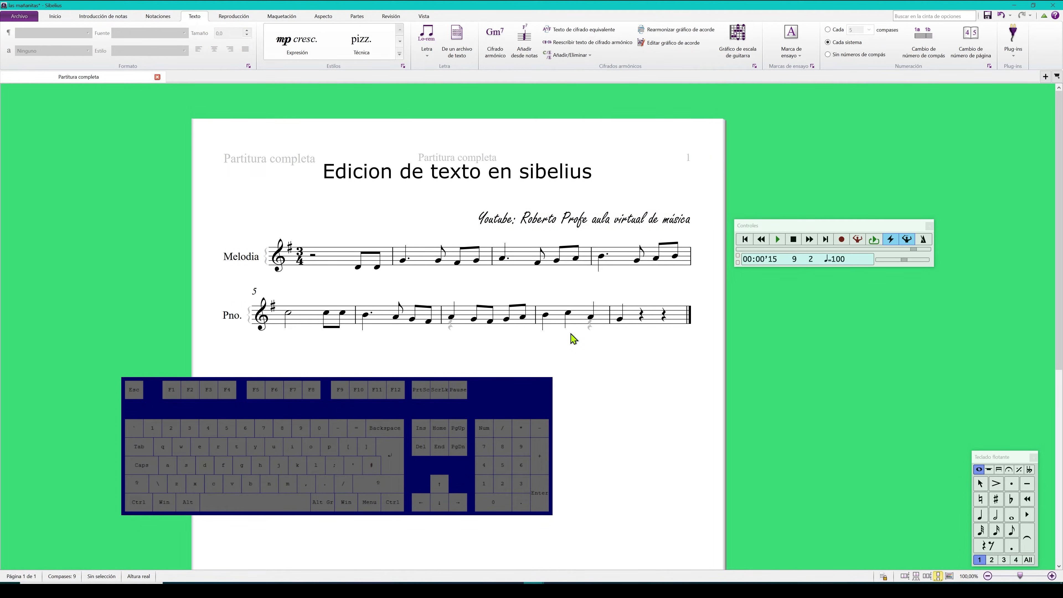
Set the composer text's font style to bold (Negrita)
click(492, 219)
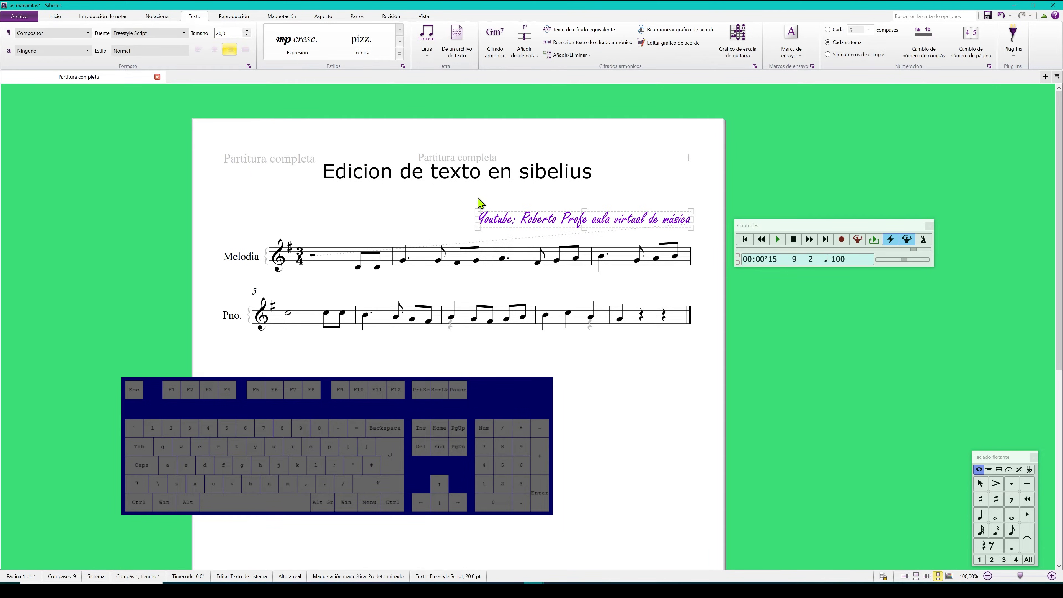
click(181, 49)
click(181, 66)
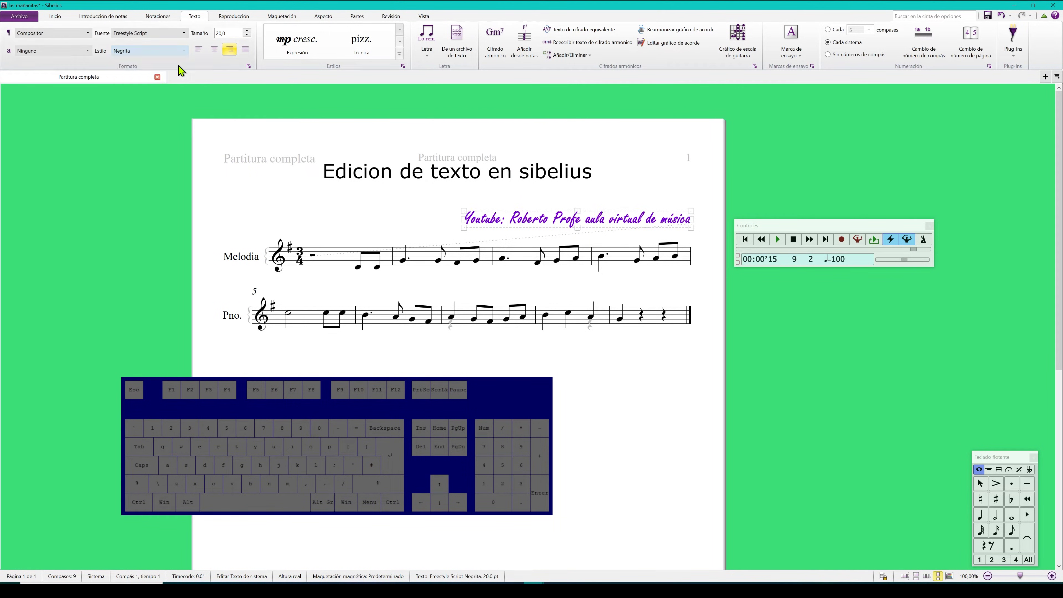
click(180, 51)
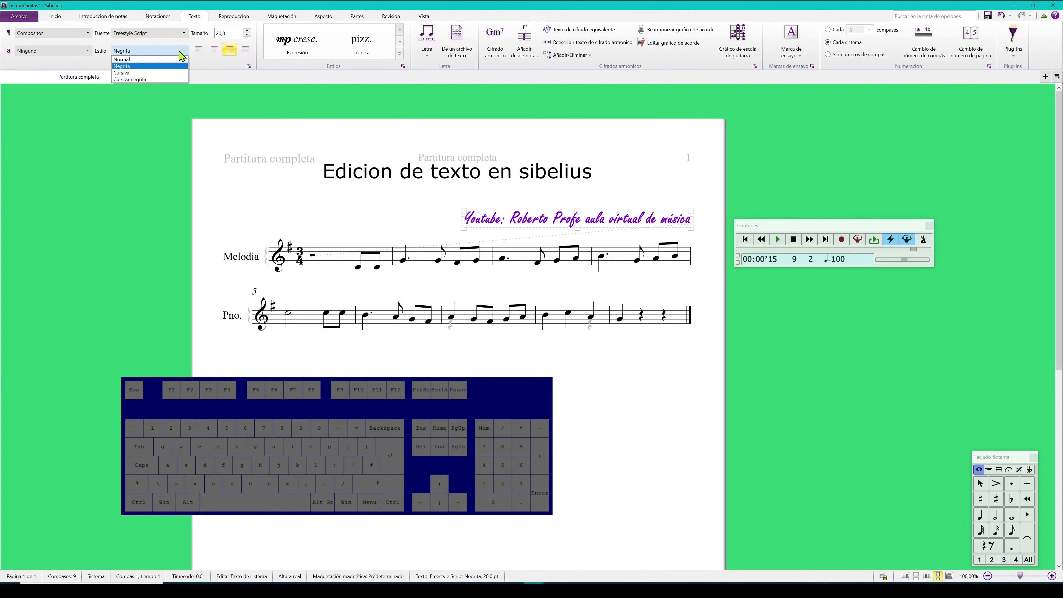
click(99, 57)
Try the "Music text" character style on the composer text and reset its character style to Ninguno
click(81, 53)
click(76, 67)
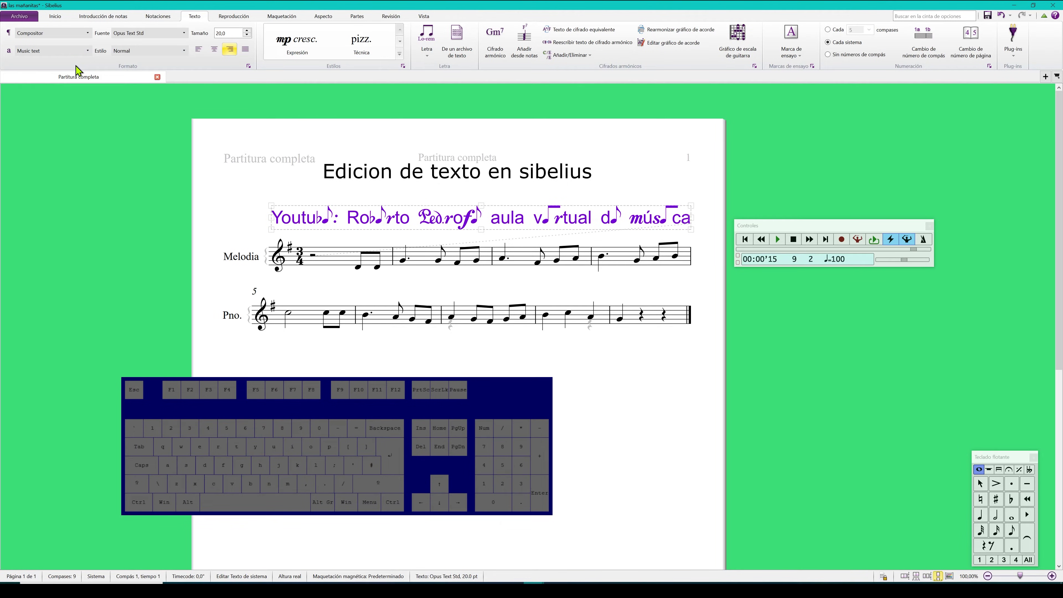
click(82, 52)
click(82, 59)
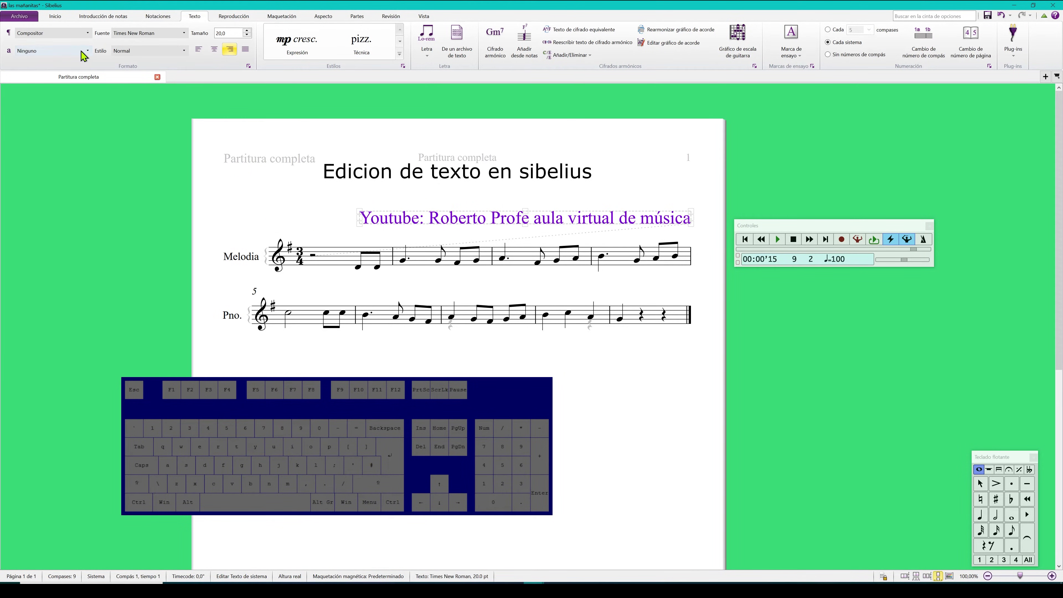
Inspect the text formatting of the title and the instrument names beside both staves
click(391, 172)
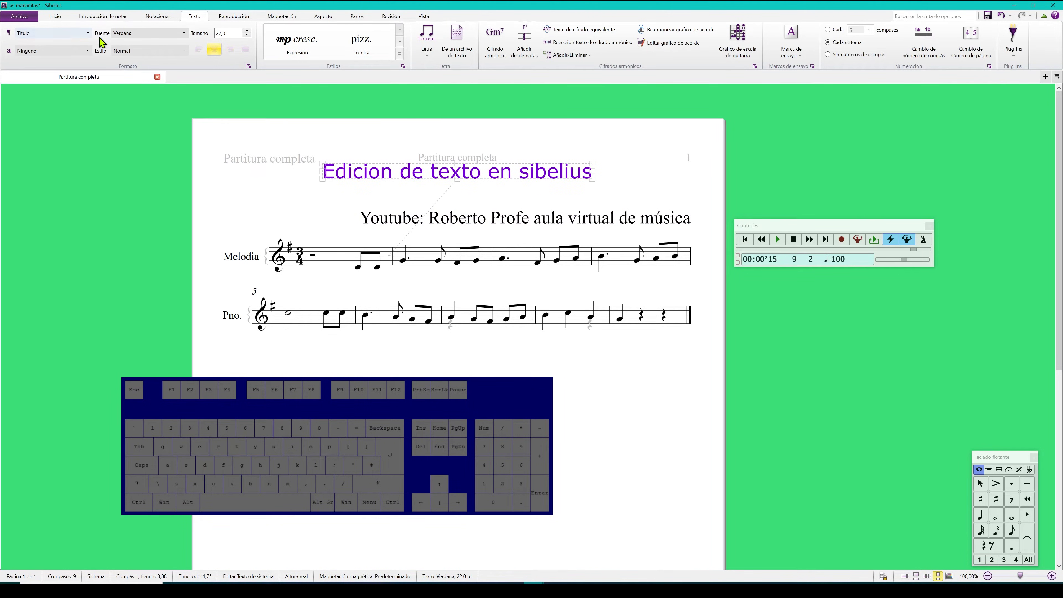
click(247, 260)
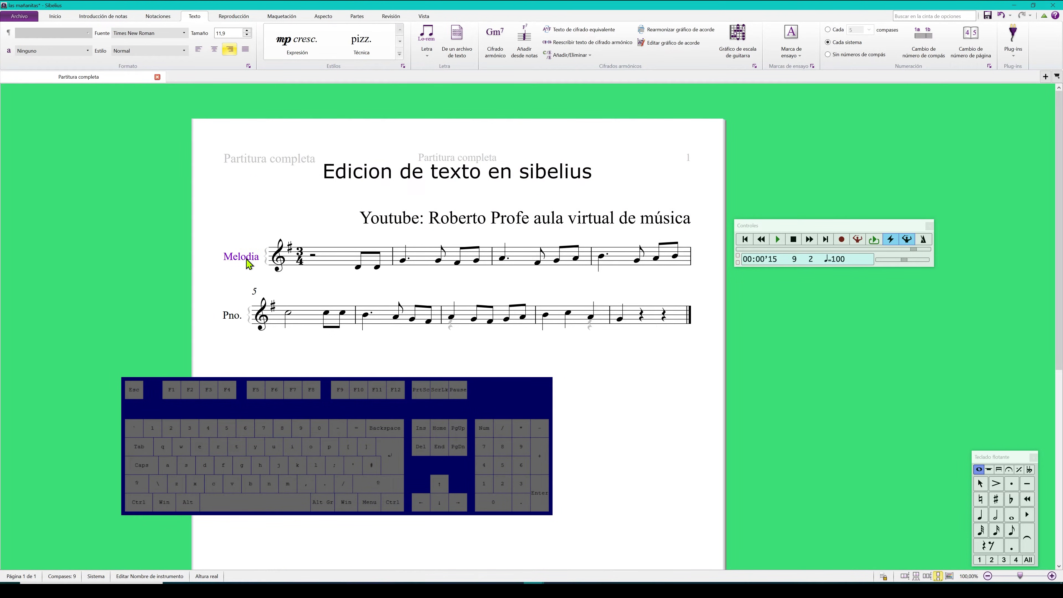
key(Escape)
click(236, 320)
key(Escape)
click(358, 267)
click(302, 53)
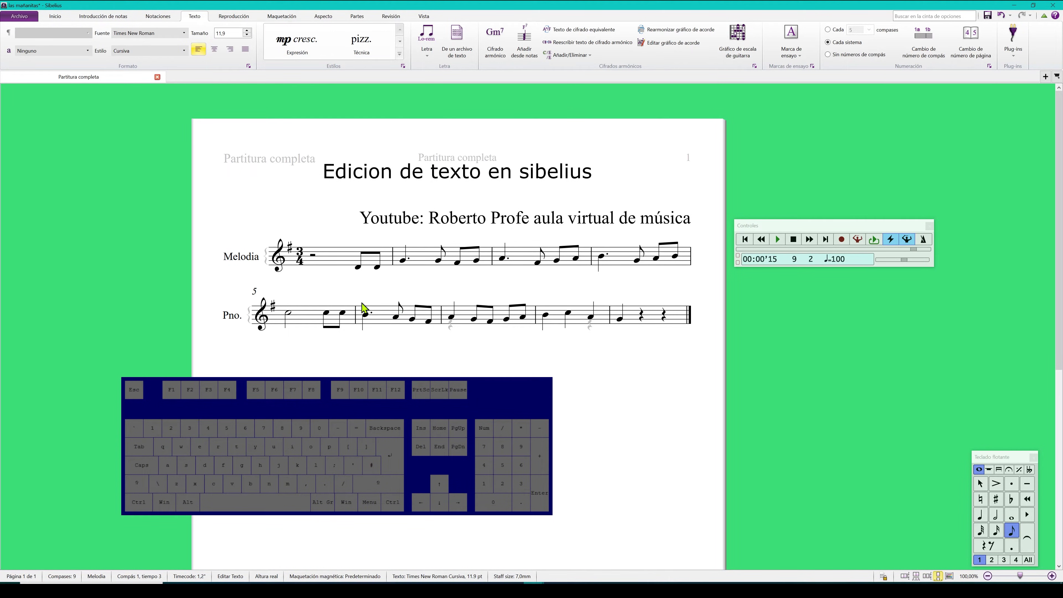
right_click(359, 284)
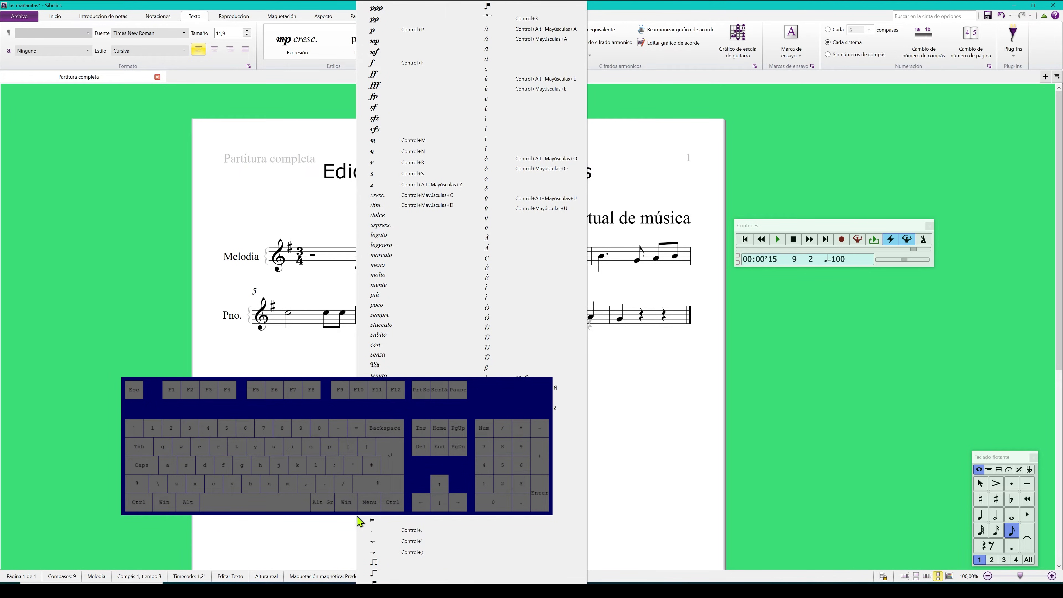
key(Escape)
key(Escape)
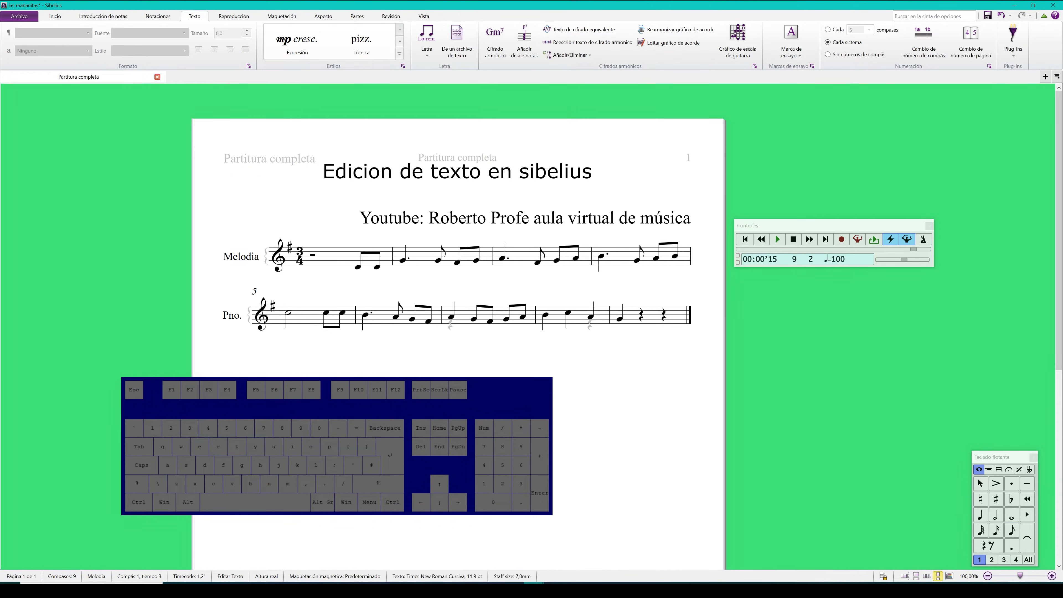
Add an f dynamic as Expresión text below the first measure and shift it slightly toward the eighth notes
right_click(343, 288)
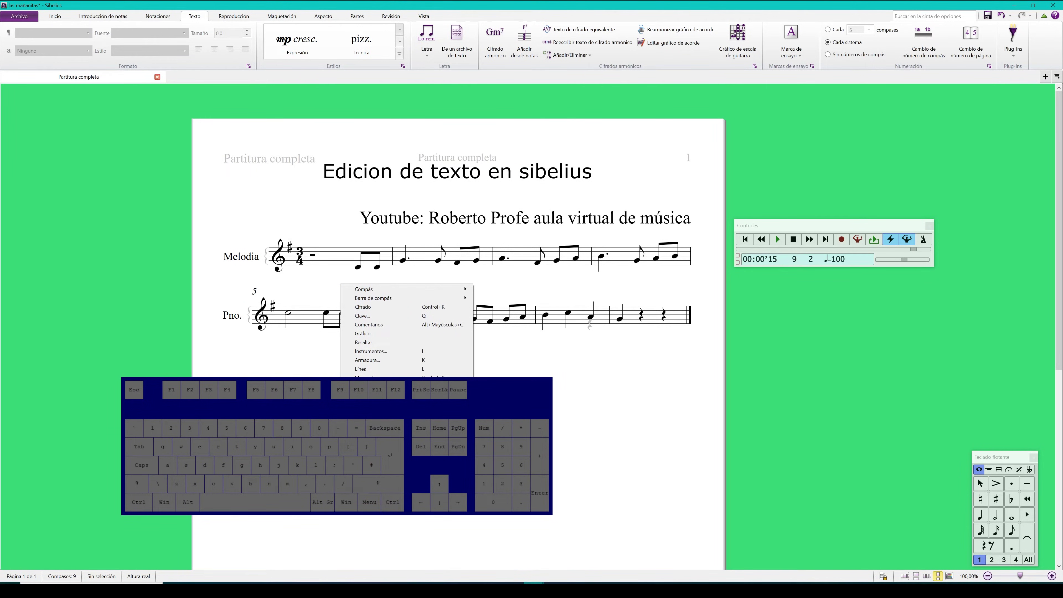
mouse_move(377, 396)
click(495, 396)
right_click(334, 284)
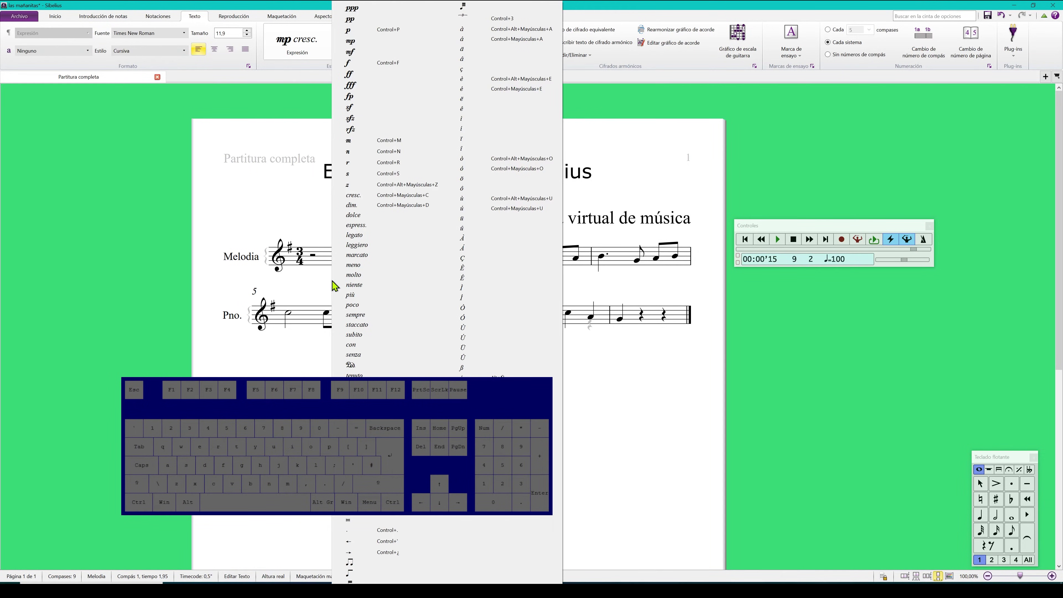
click(355, 63)
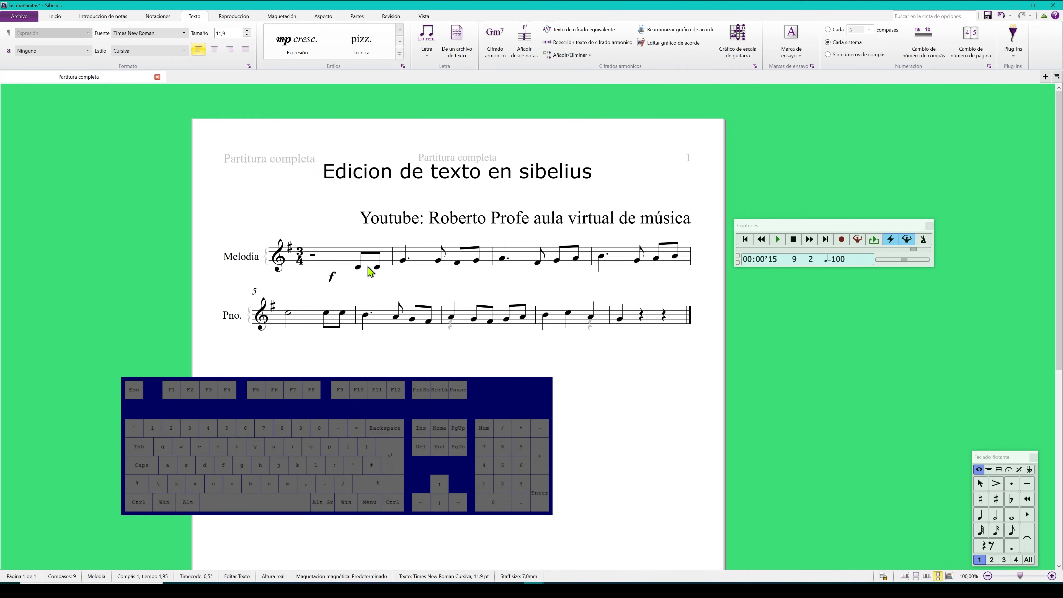
key(Escape)
click(333, 277)
drag(341, 276, 348, 278)
click(511, 276)
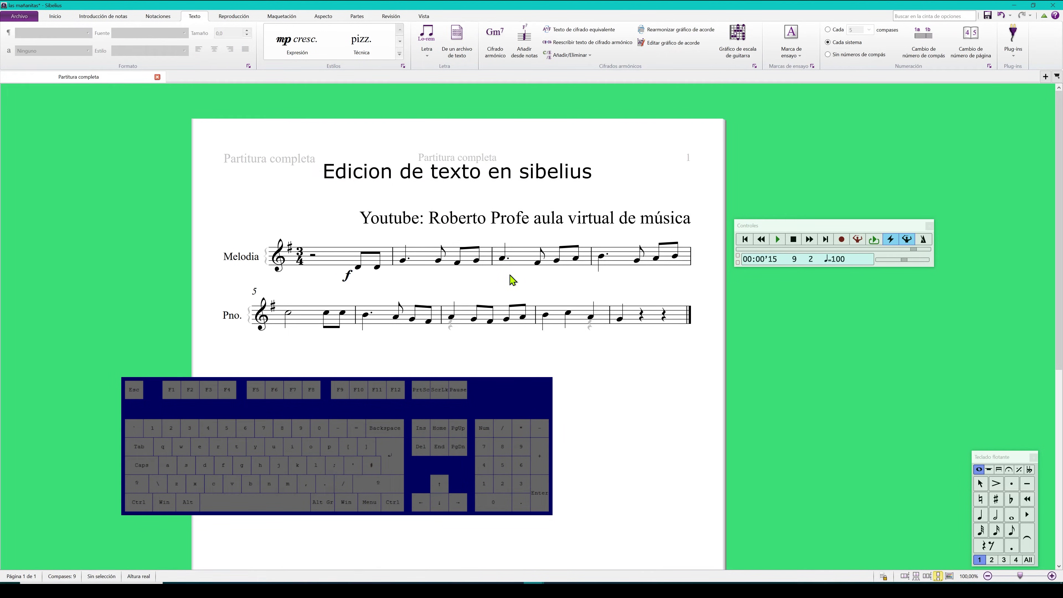
Add a p dynamic as Expresión text below the first note of measure 3
right_click(511, 276)
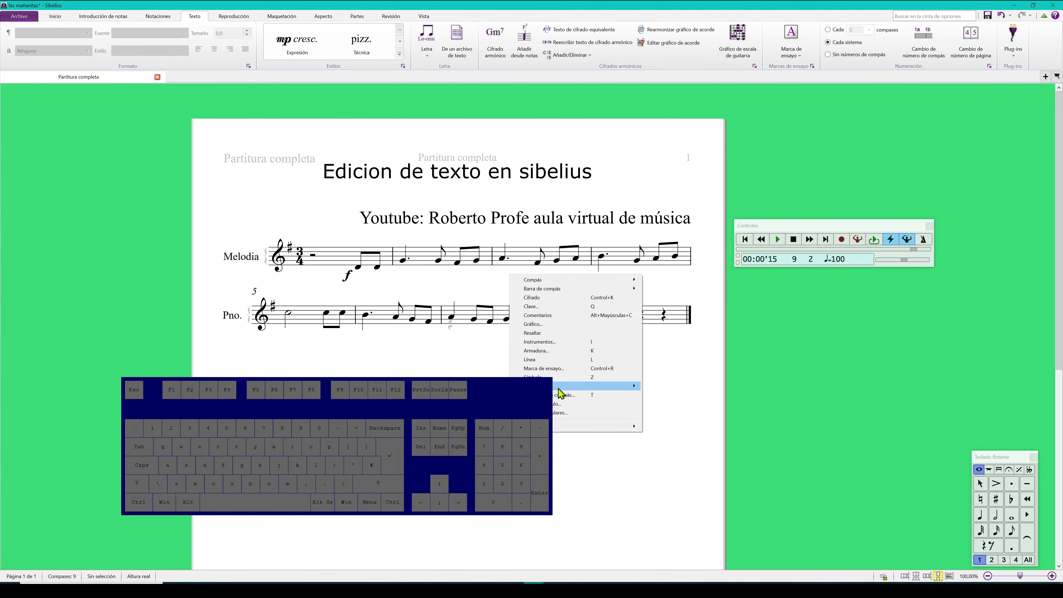
mouse_move(559, 389)
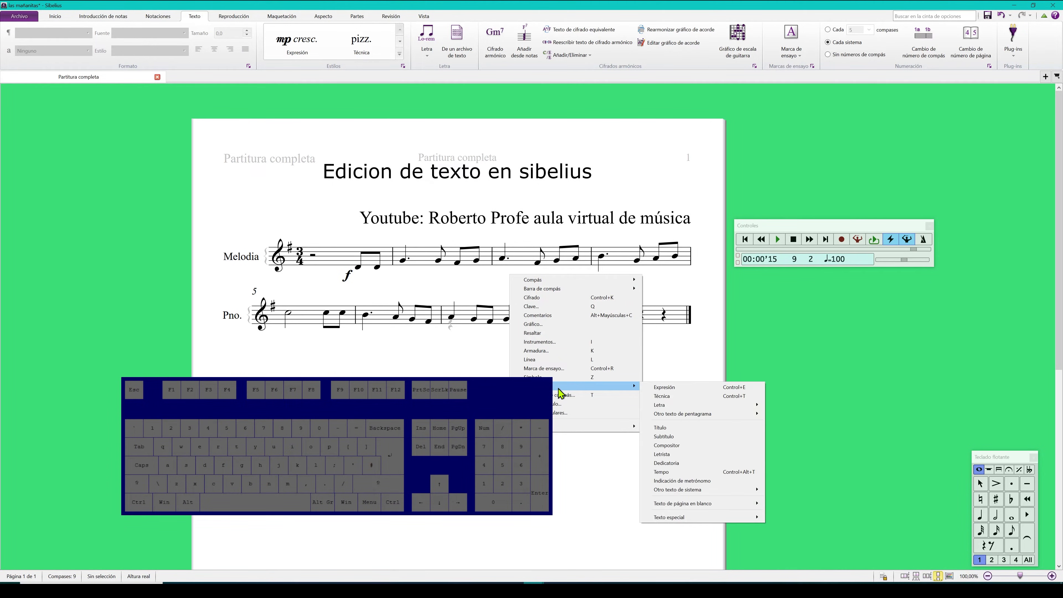
click(693, 389)
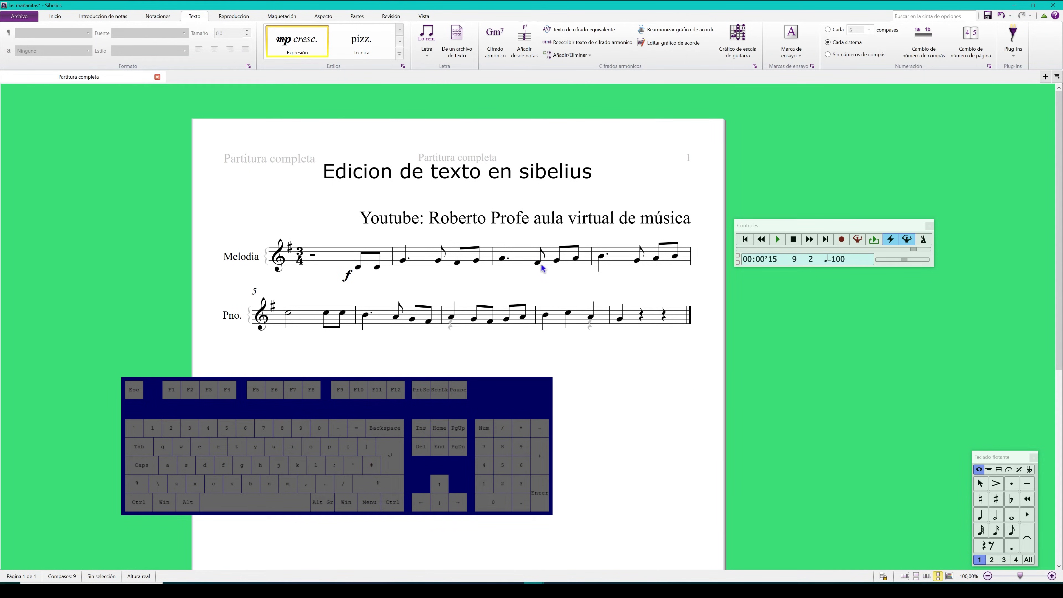
click(505, 262)
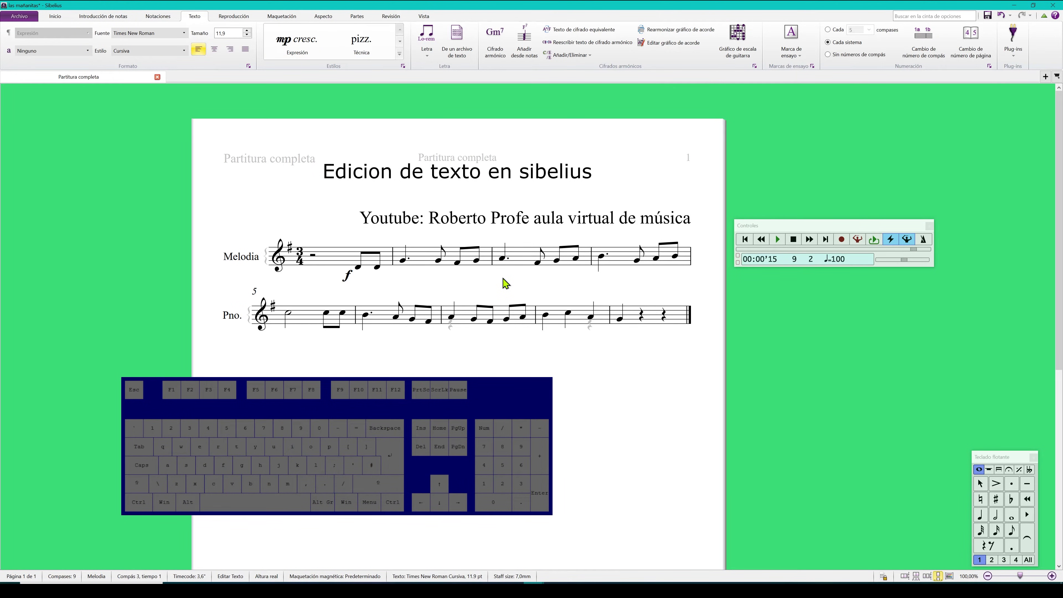
right_click(505, 284)
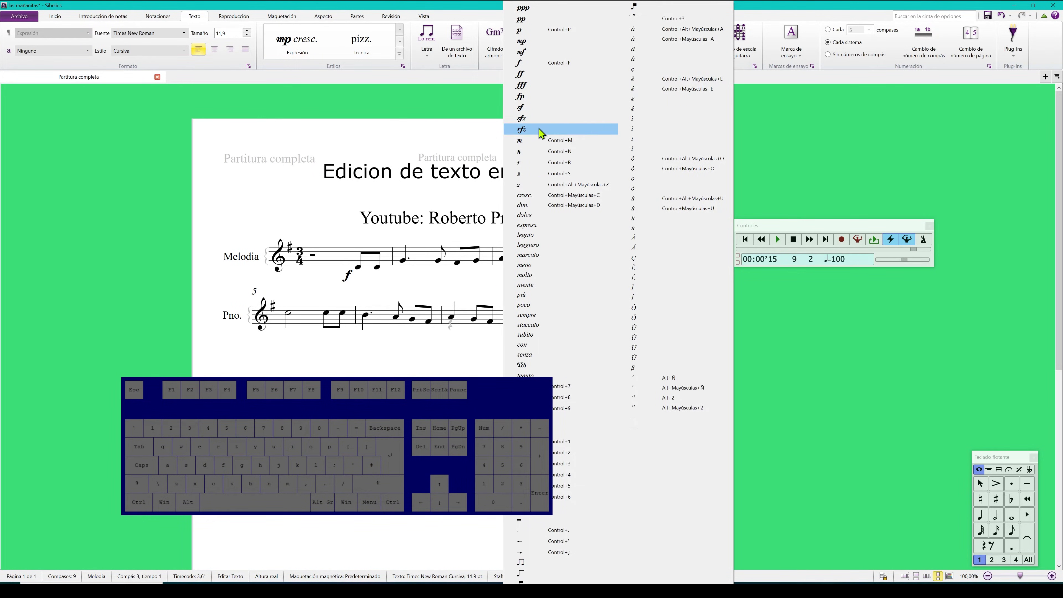
click(523, 33)
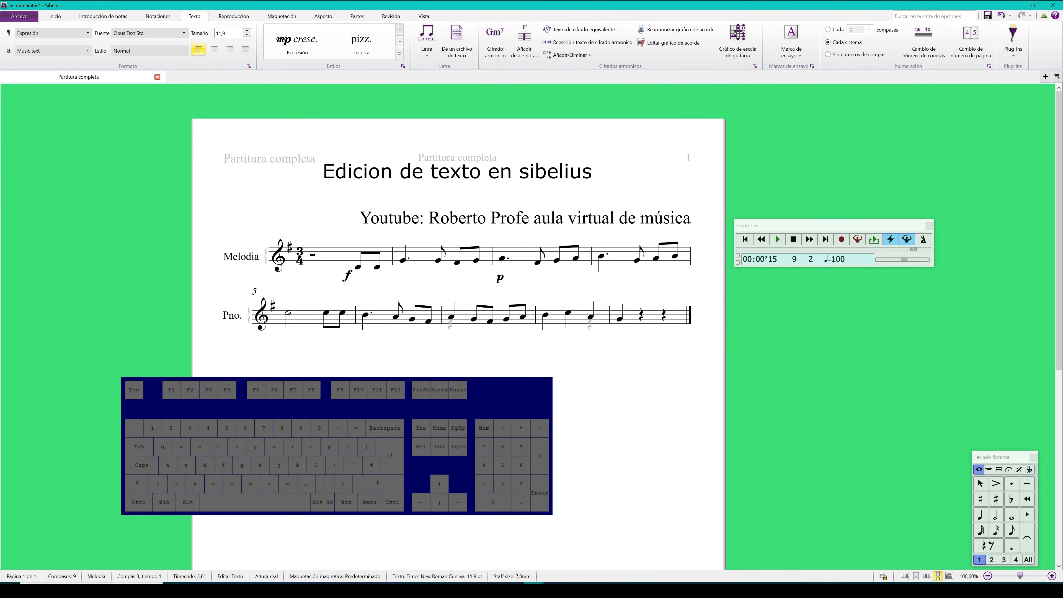
key(Escape)
key(Escape)
Play back the entire melody to hear the dynamics, and stop and deselect it partway
click(347, 257)
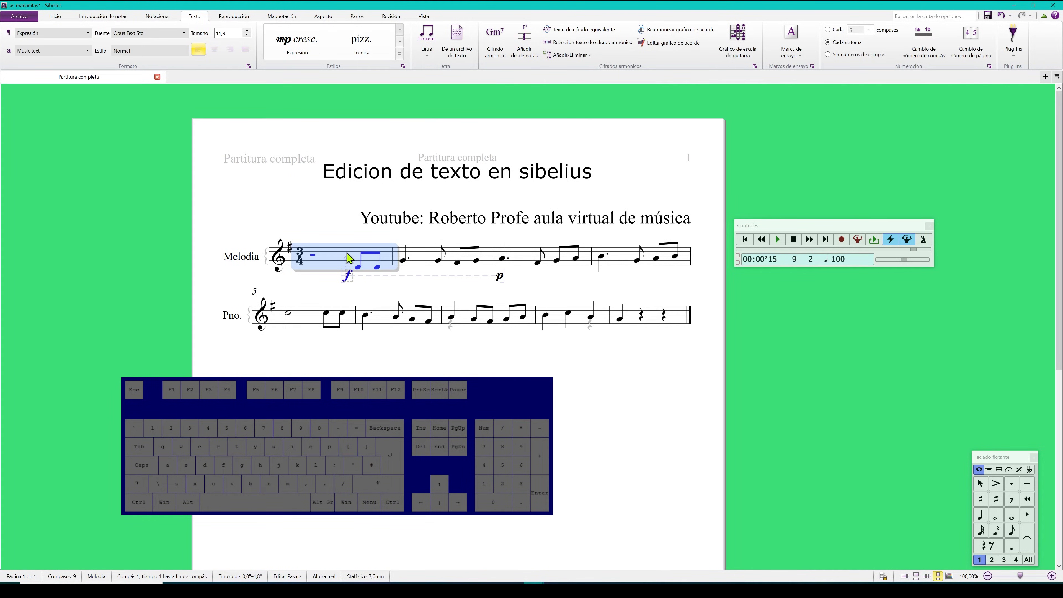
key(ctrl+a)
key(p)
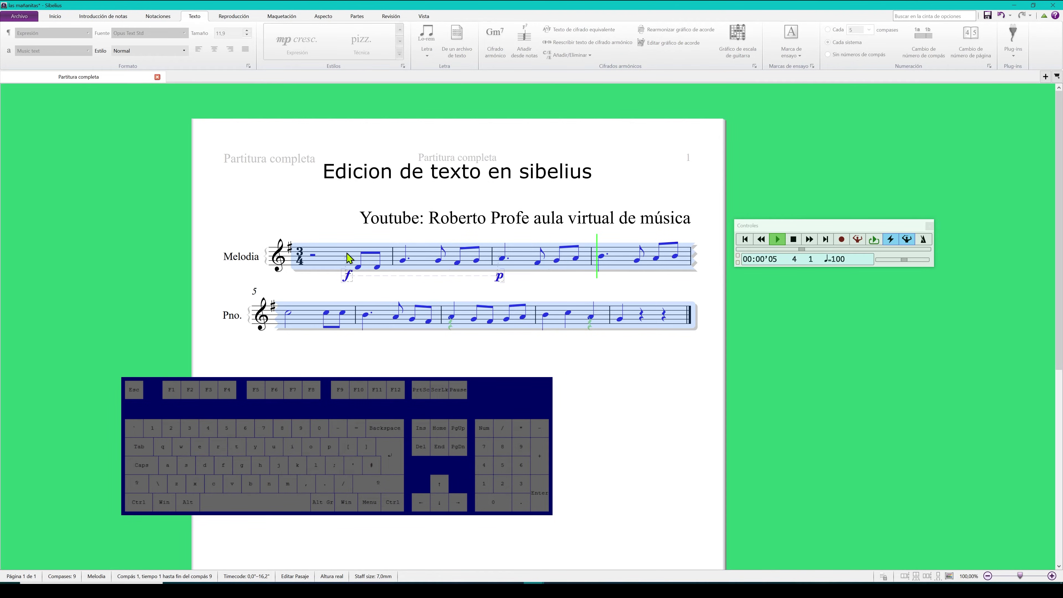
key(Escape)
key(Escape)
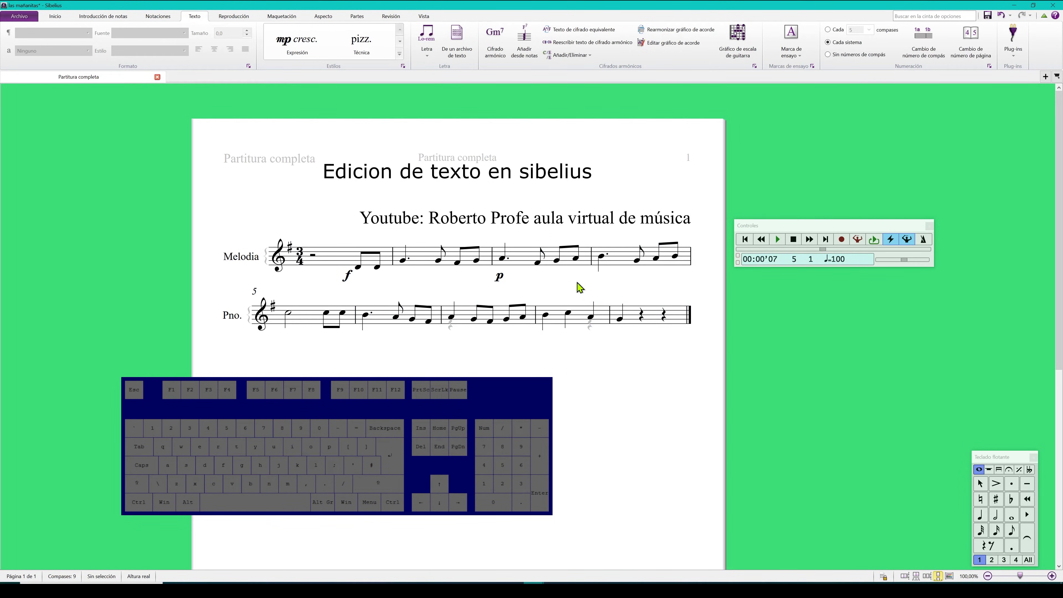
right_click(598, 284)
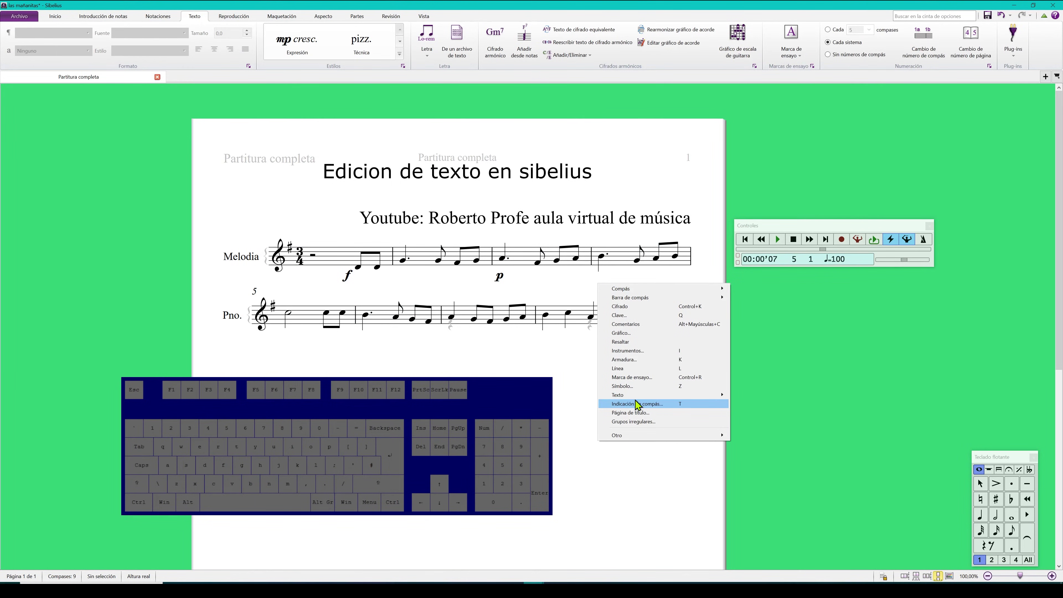
mouse_move(637, 396)
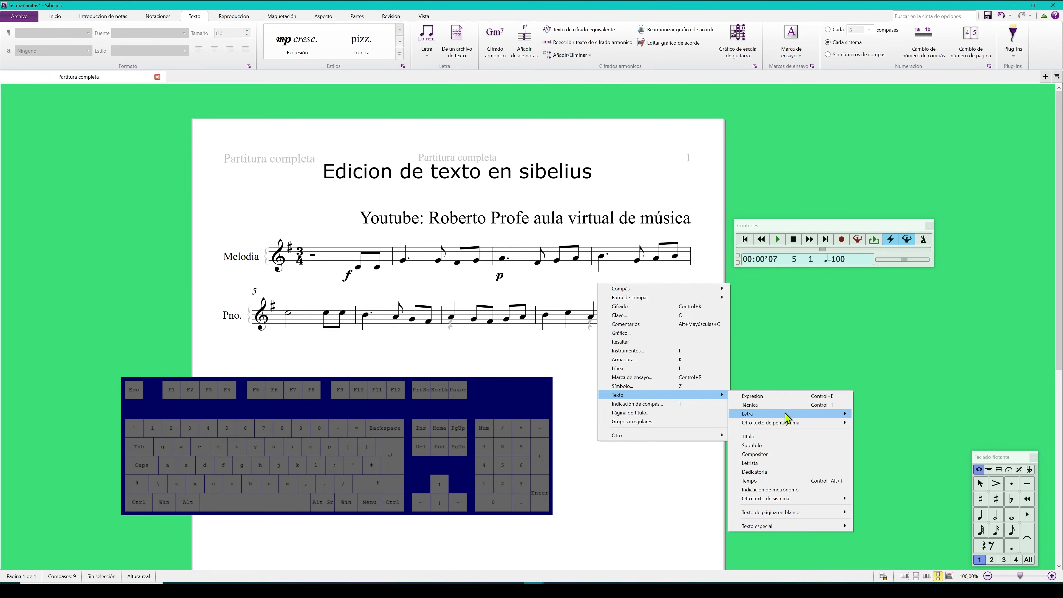
mouse_move(786, 415)
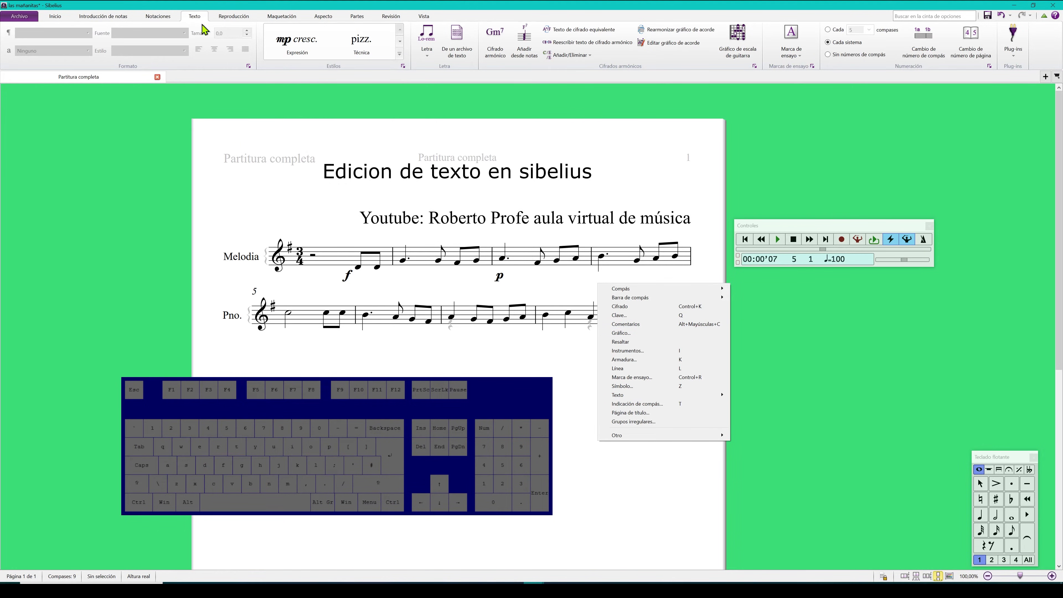
click(426, 52)
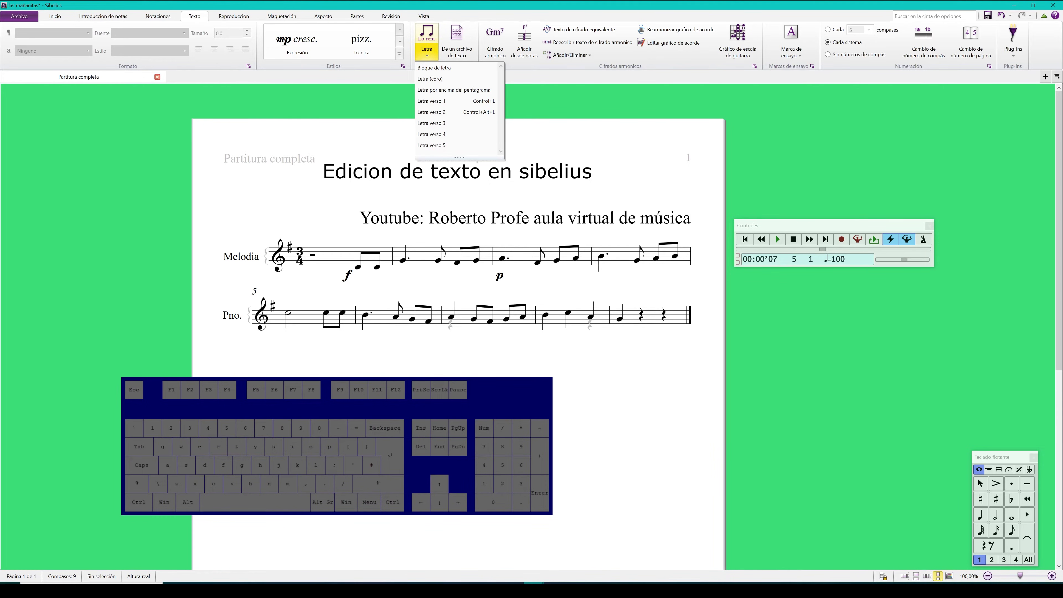
key(Escape)
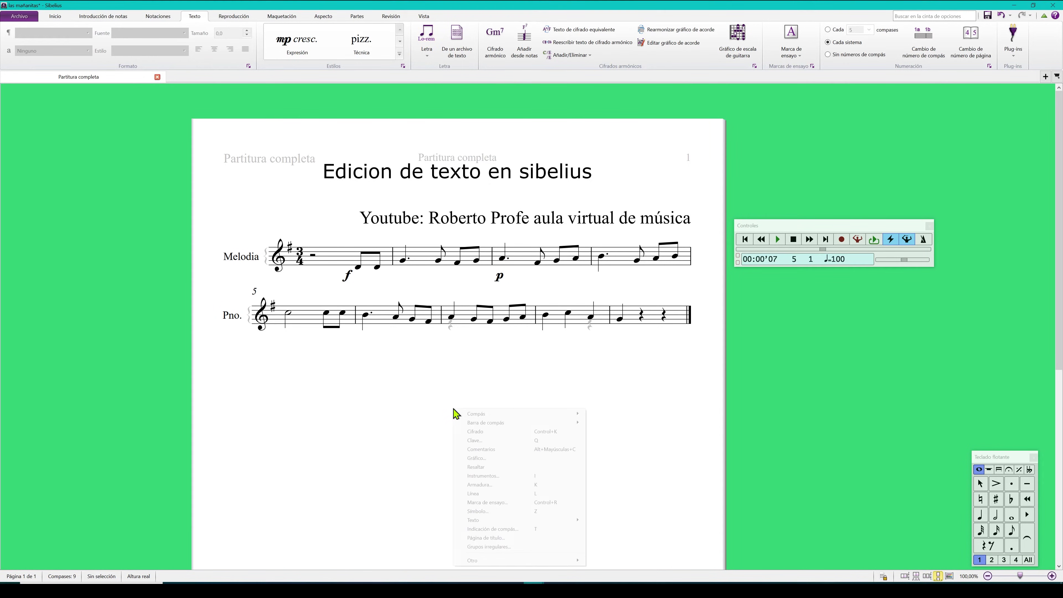
Add the guitar fingering p i m i m above the notes of measure 7 using the Digitación de guitarra (p i m a) style
right_click(454, 409)
right_click(435, 353)
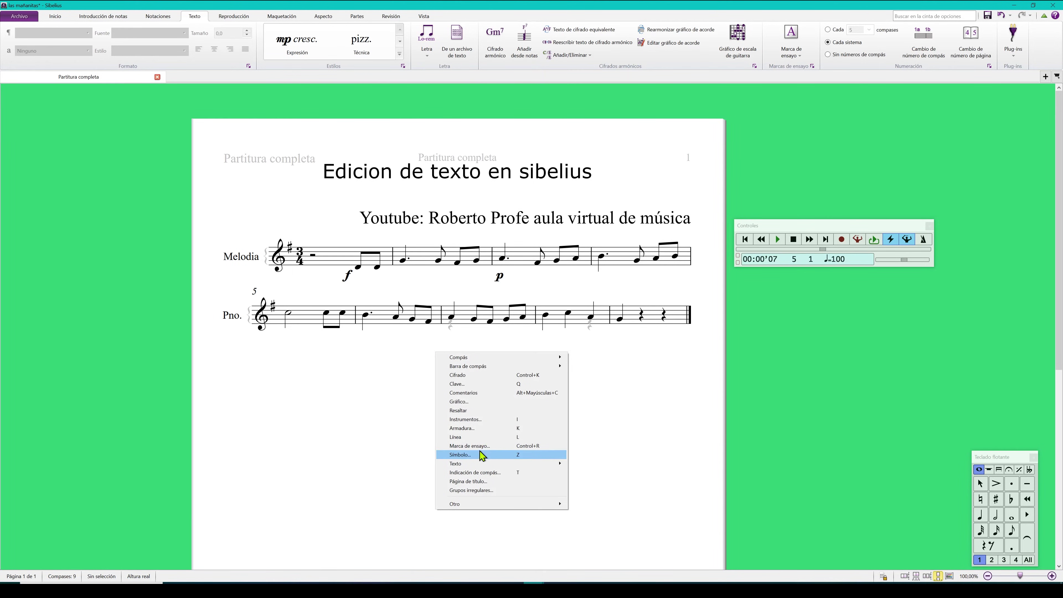
mouse_move(480, 463)
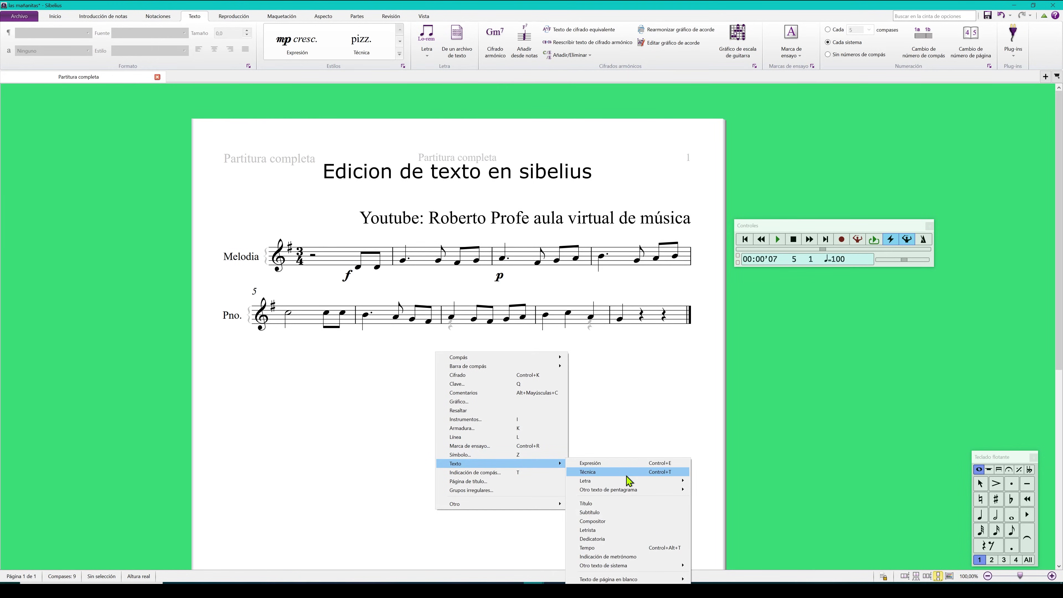
mouse_move(629, 484)
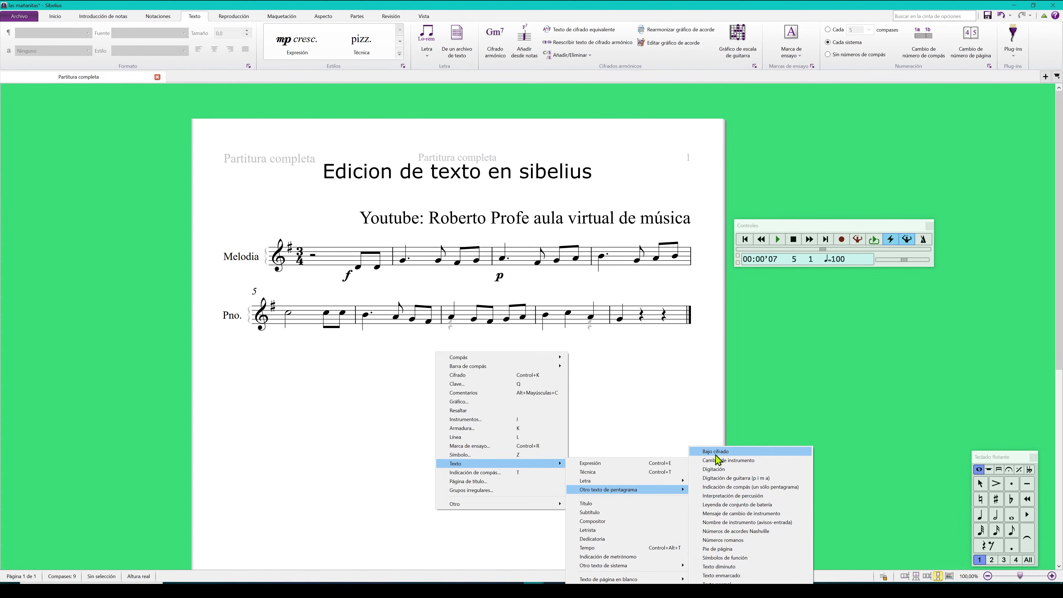
click(732, 478)
click(452, 322)
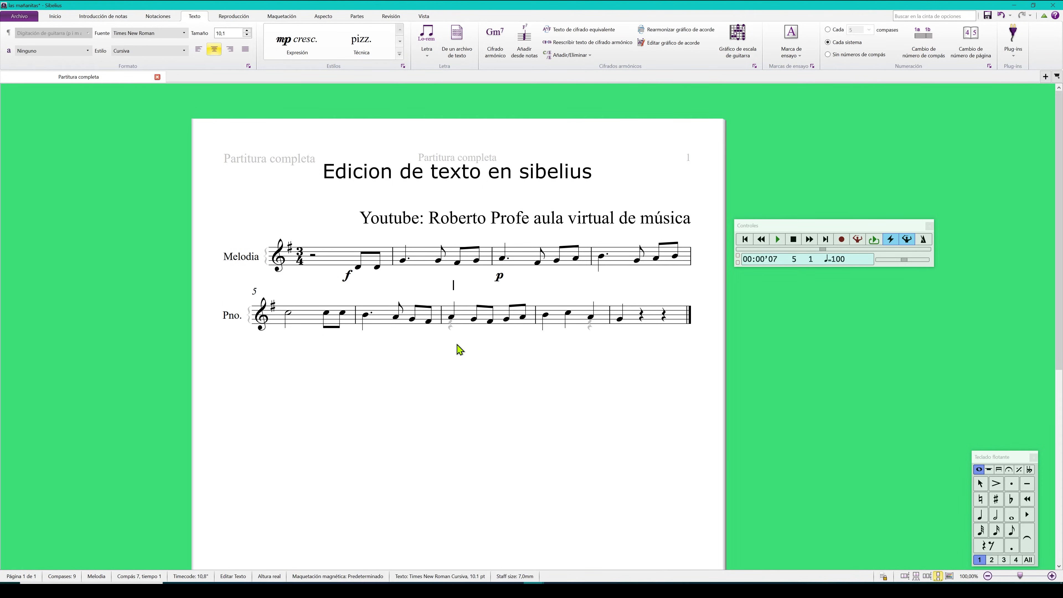
key(space)
text(i)
key(space)
text(m)
key(space)
text(i)
key(space)
text(m)
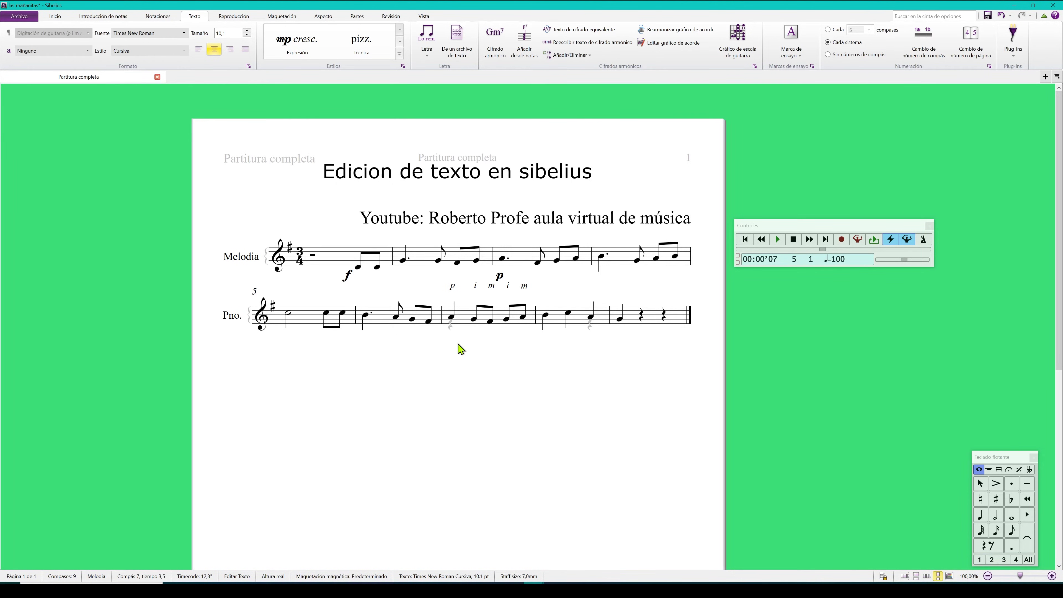
key(Escape)
click(485, 317)
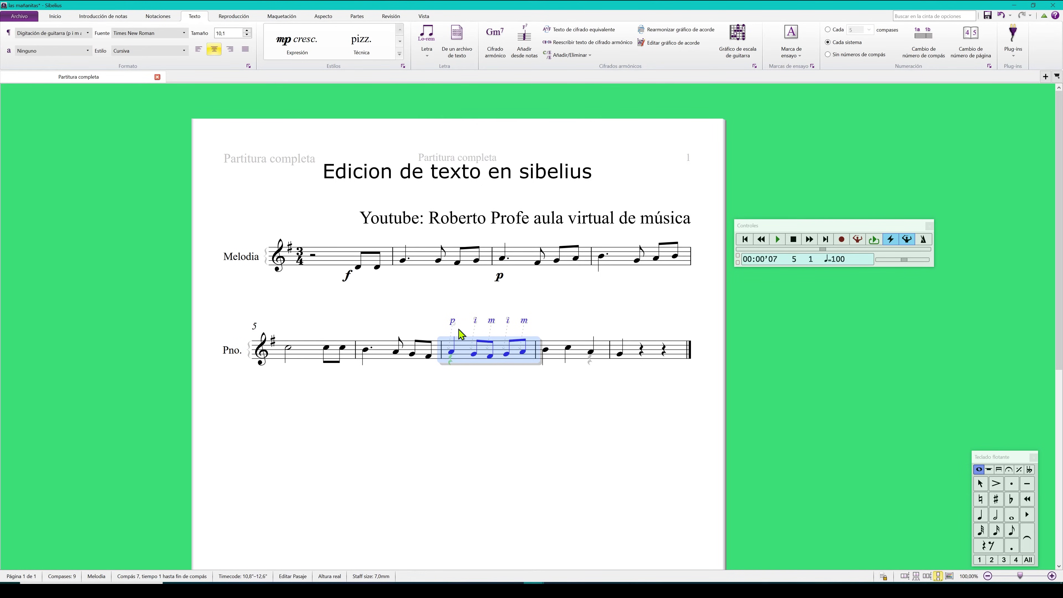
key(Escape)
Add the framed text "Tema A" above the rest in measure 1 using the Texto enmarcado style
right_click(477, 393)
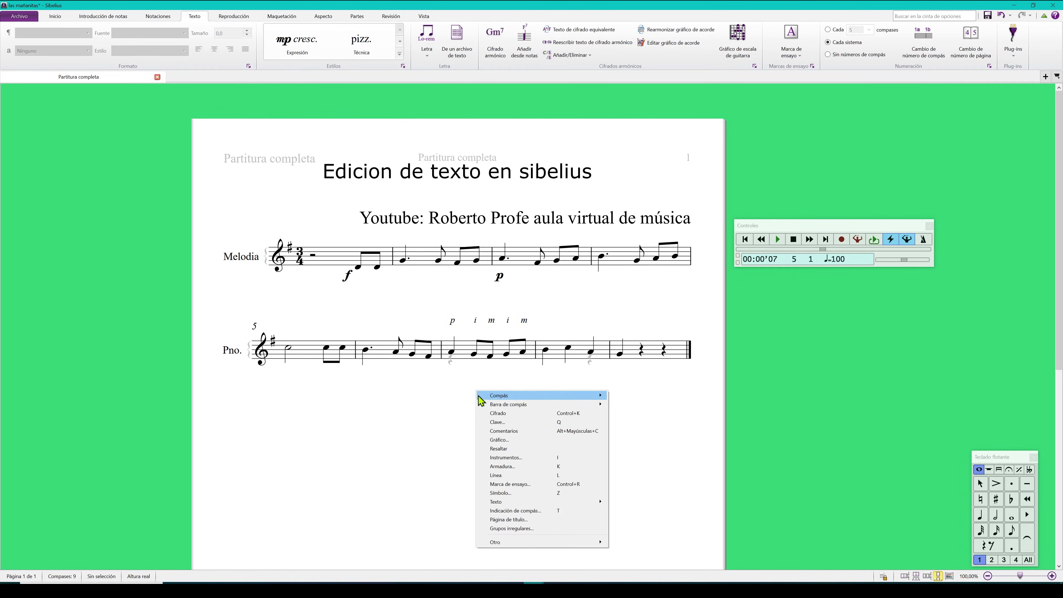
mouse_move(524, 502)
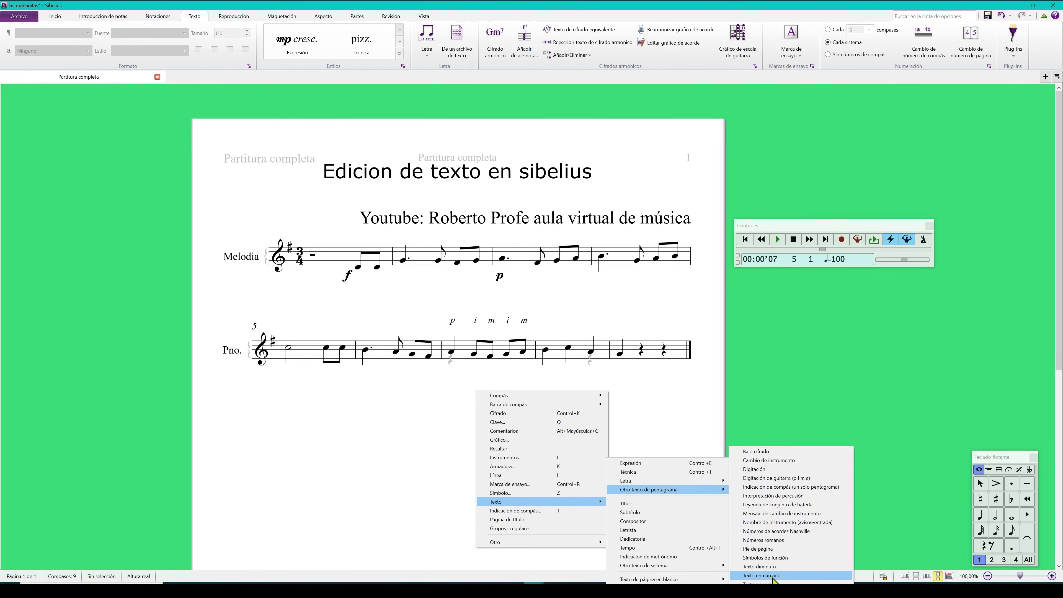
click(314, 243)
text(S)
text(Tema A)
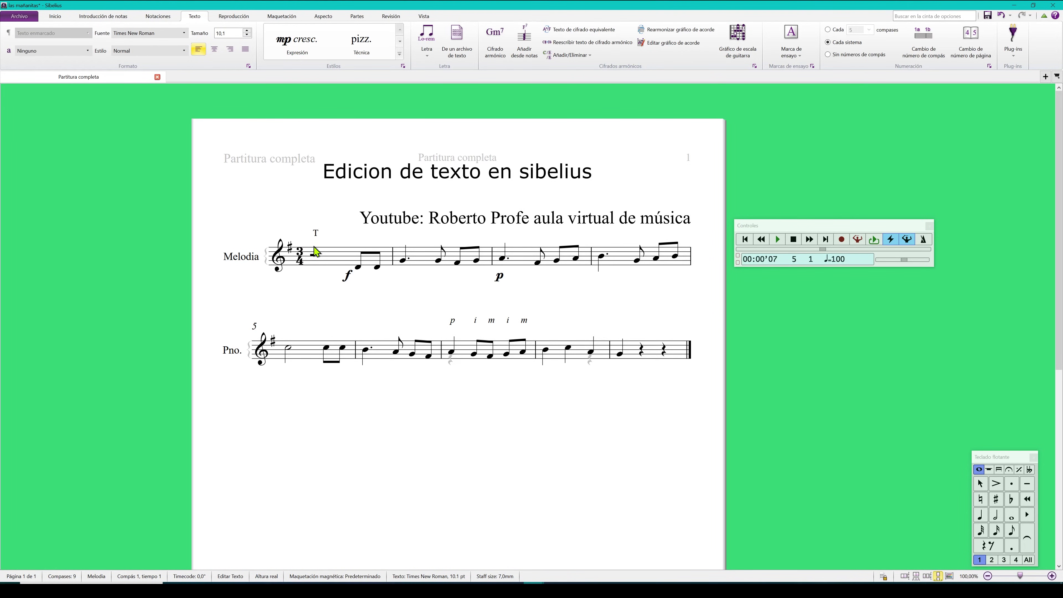
click(347, 445)
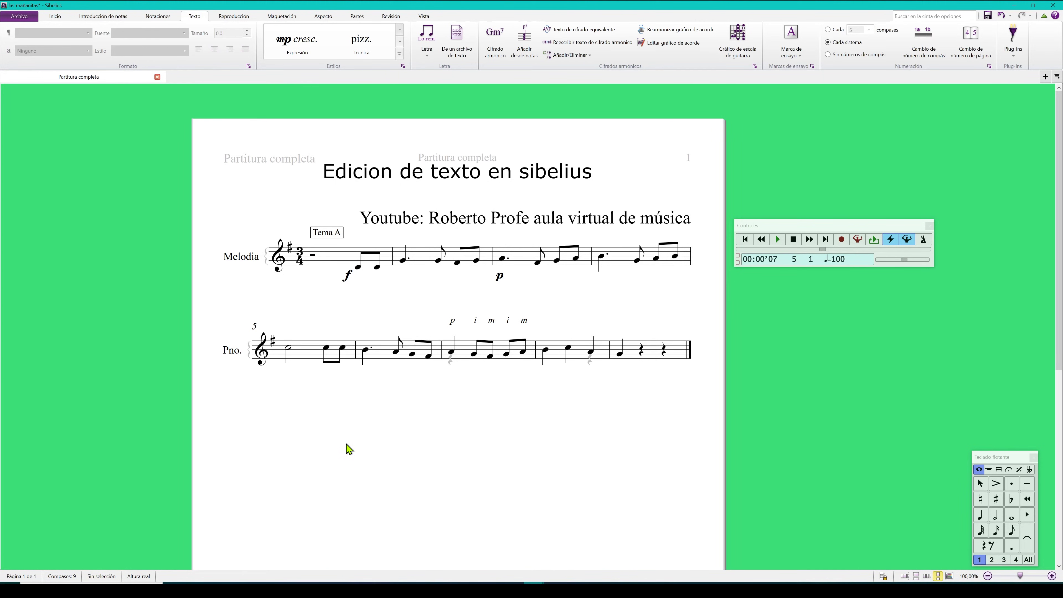
Add the small text "final" above the first note of measure 9 using the Texto diminuto style
right_click(375, 402)
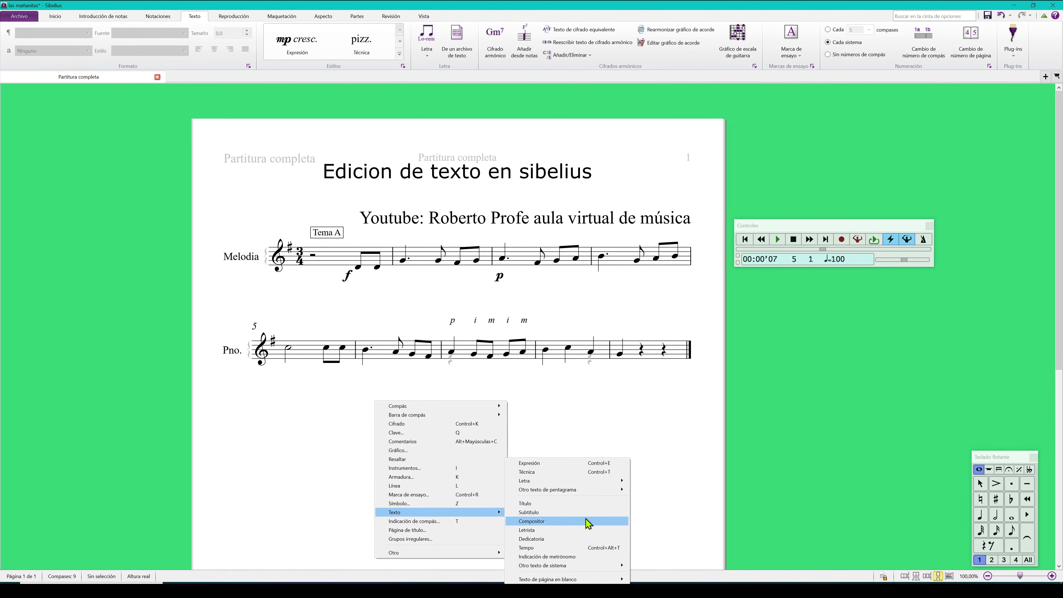
mouse_move(589, 485)
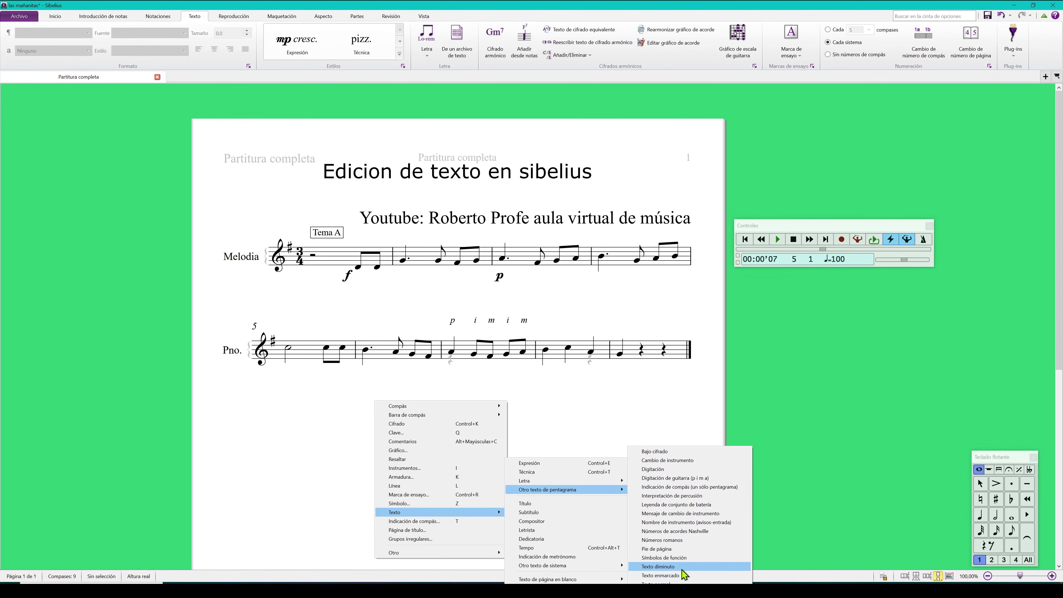
click(683, 569)
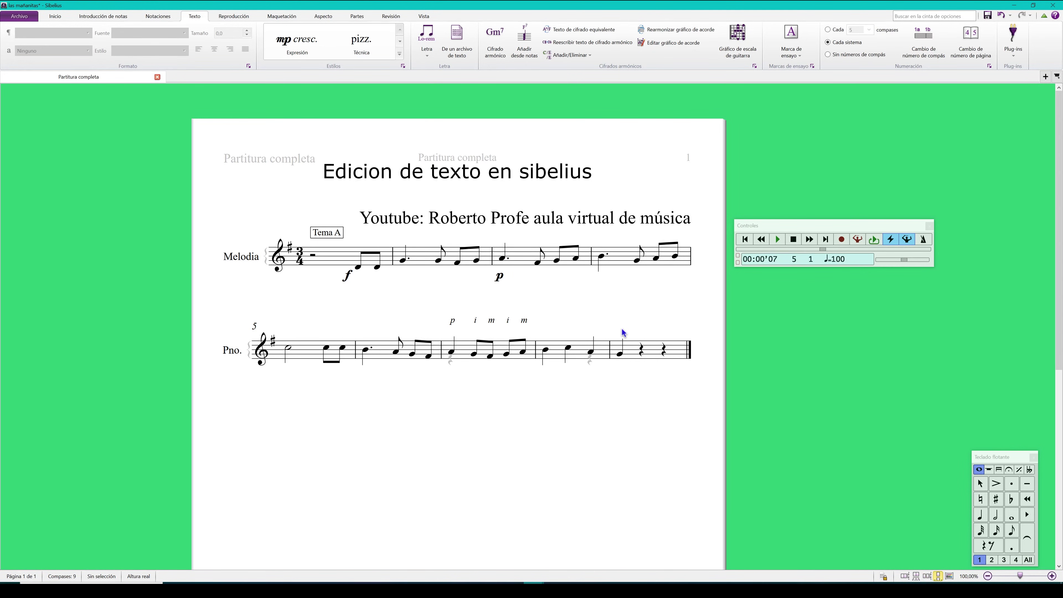
click(634, 359)
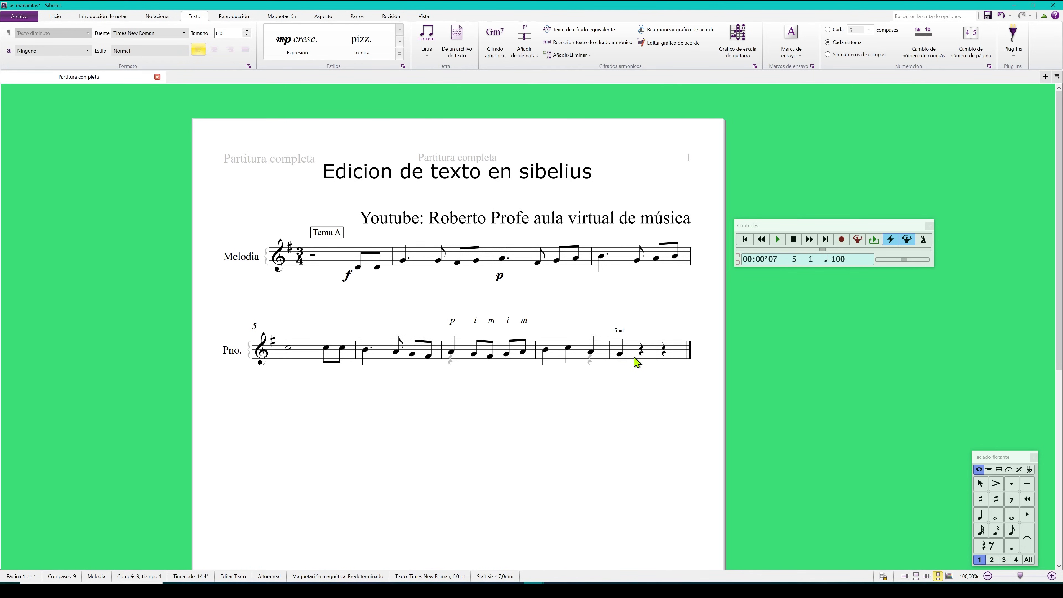
key(Escape)
key(Escape)
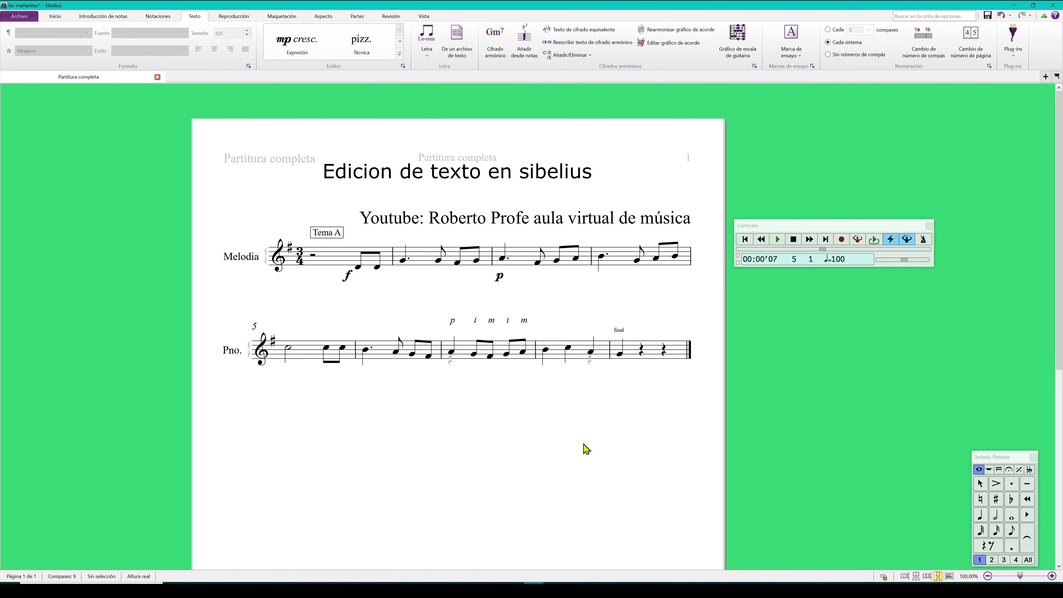
Add an Allegro marking as Tempo text above the first eighth note of measure 1, choosing the term from the word list
right_click(446, 391)
mouse_move(502, 503)
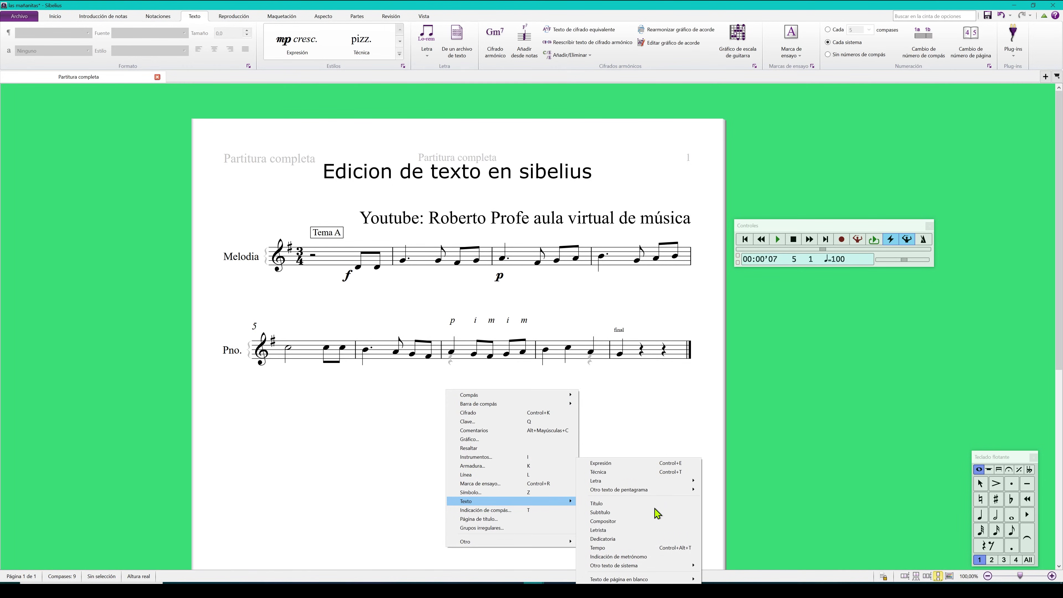
mouse_move(669, 582)
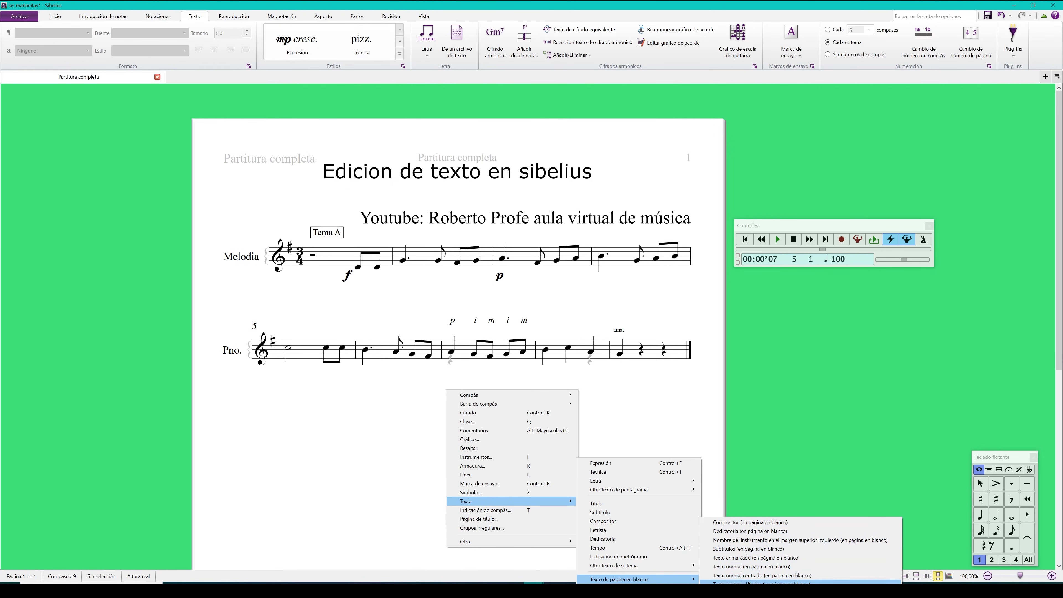
mouse_move(614, 565)
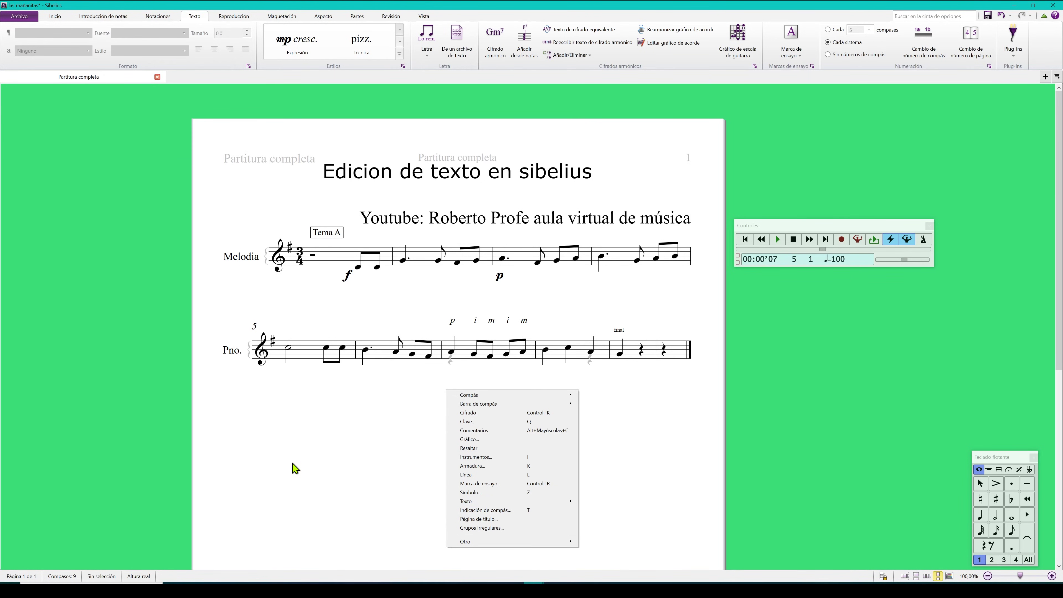
mouse_move(489, 544)
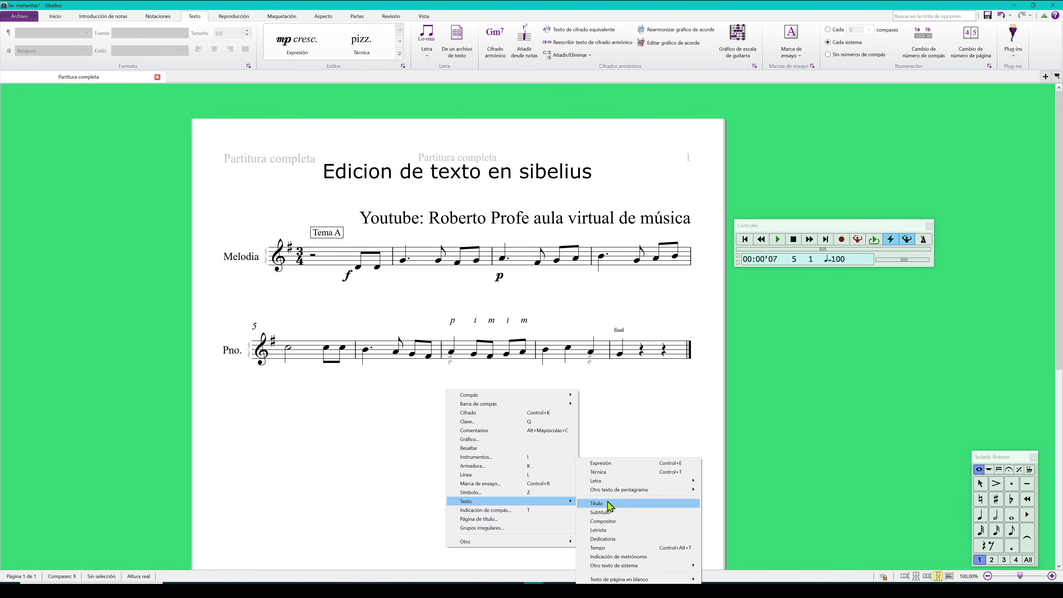
click(639, 549)
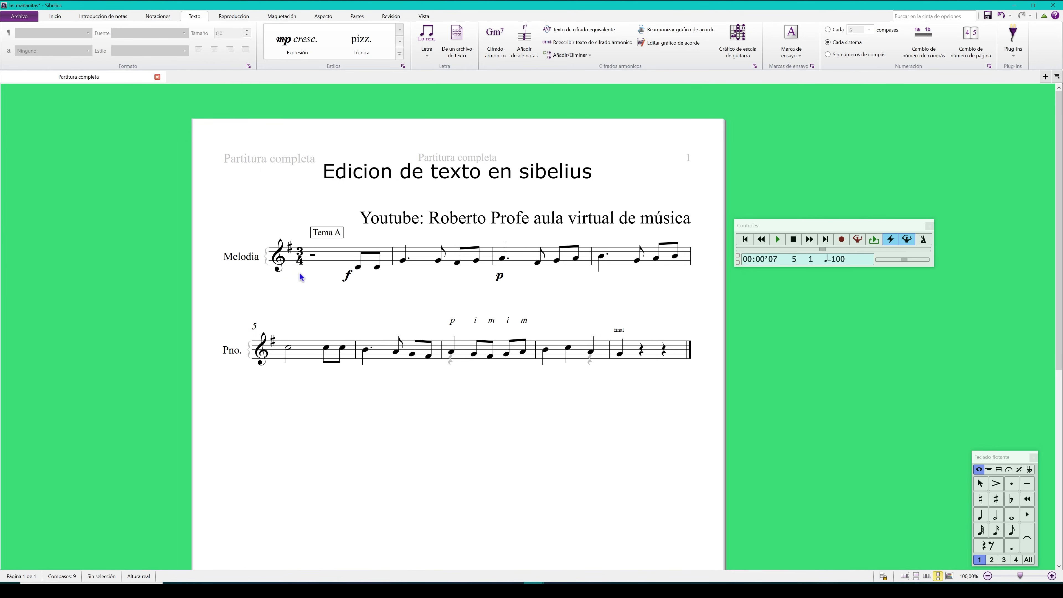
click(357, 238)
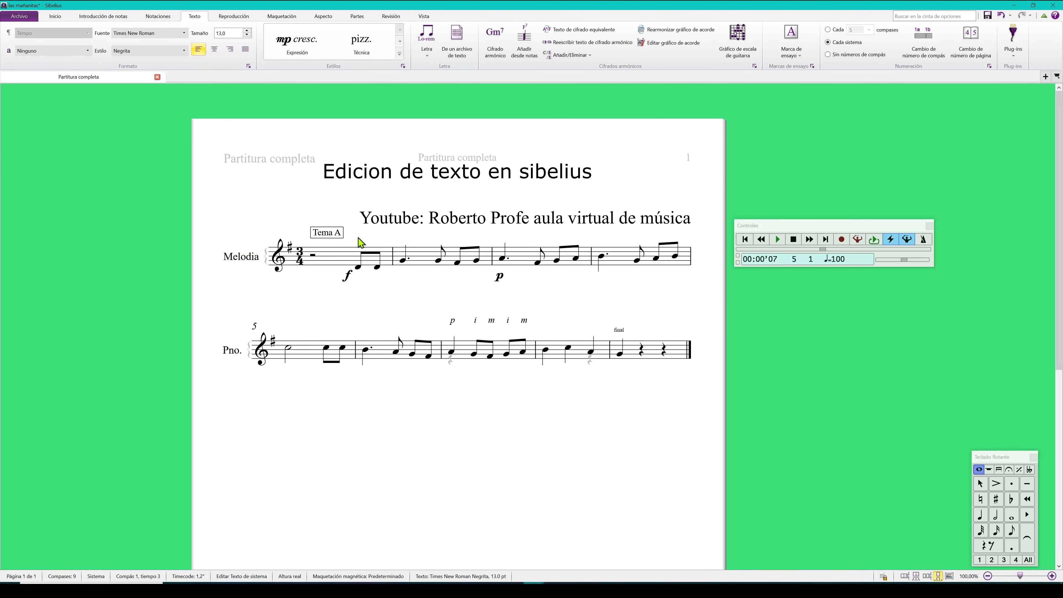
right_click(359, 239)
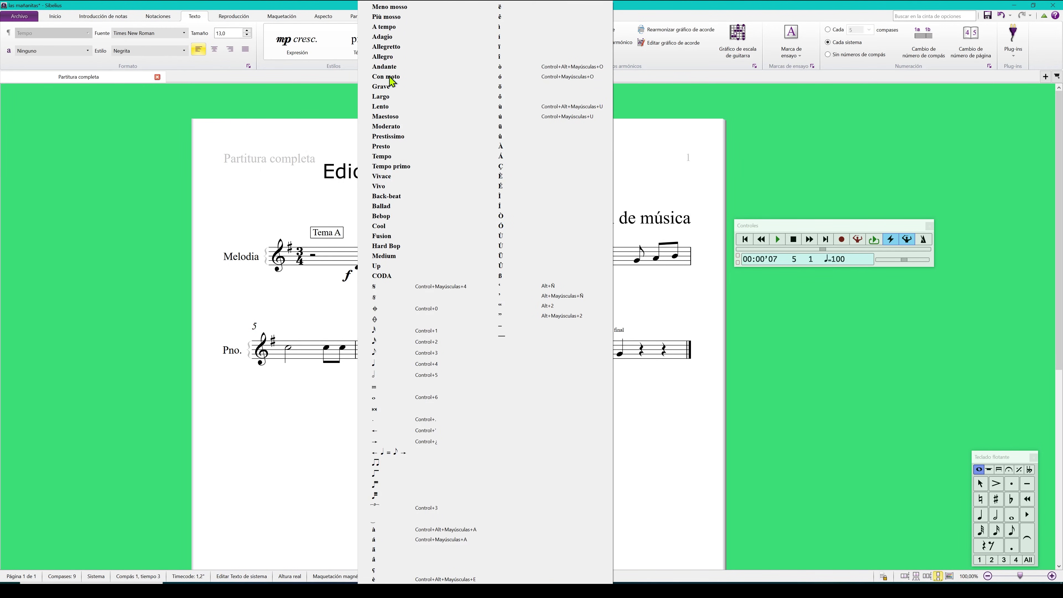
click(390, 57)
key(Escape)
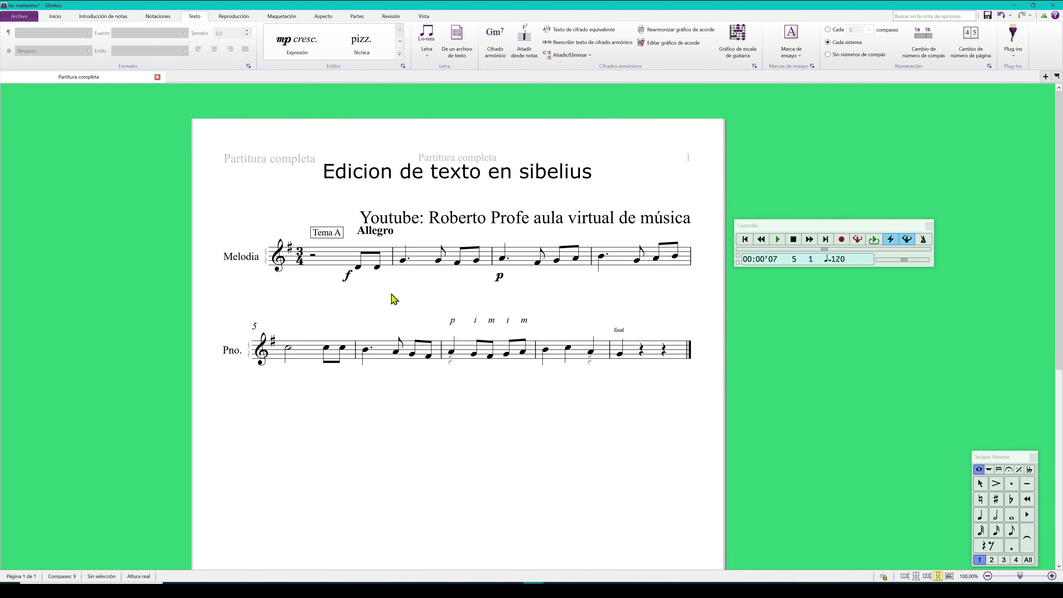
Move the first staff down the page to give the title and tempo text more room, and deselect it
click(423, 252)
drag(432, 264, 435, 244)
click(458, 447)
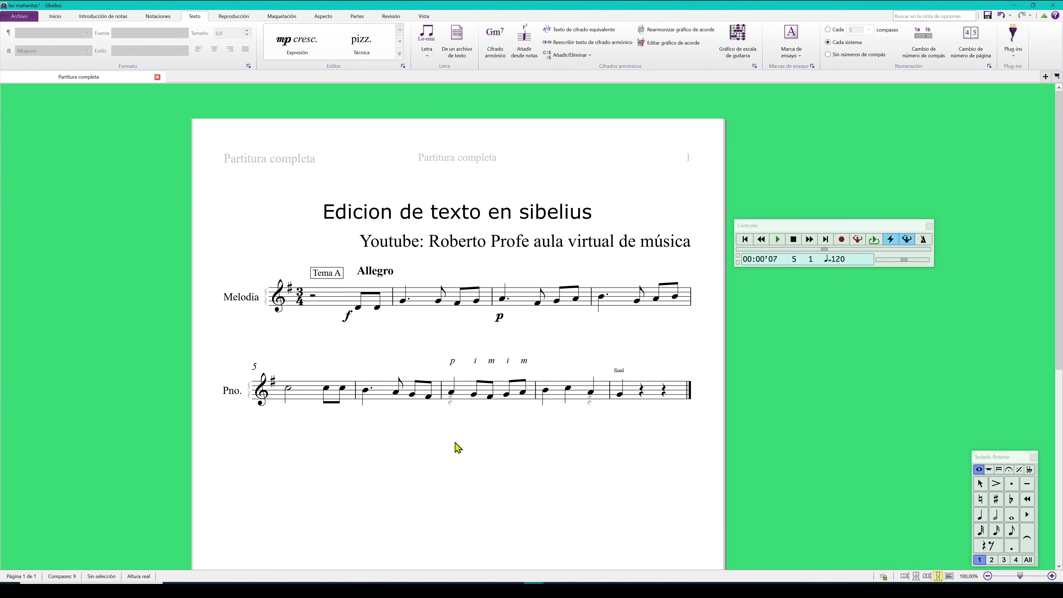